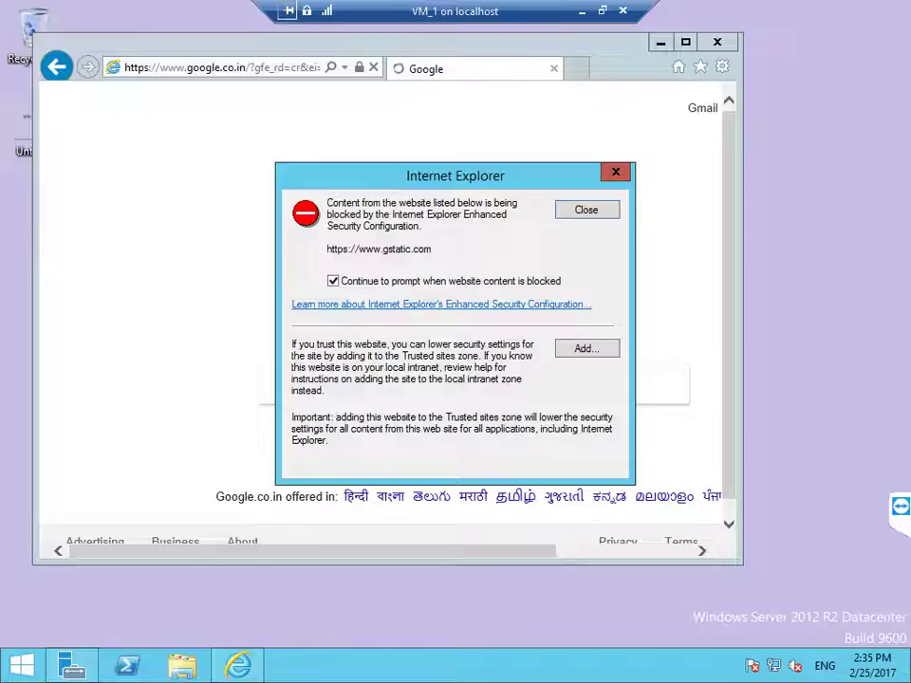
Step: Add gstatic.com to the Trusted sites zone and dismiss the apis.google.com content warning
key(Return)
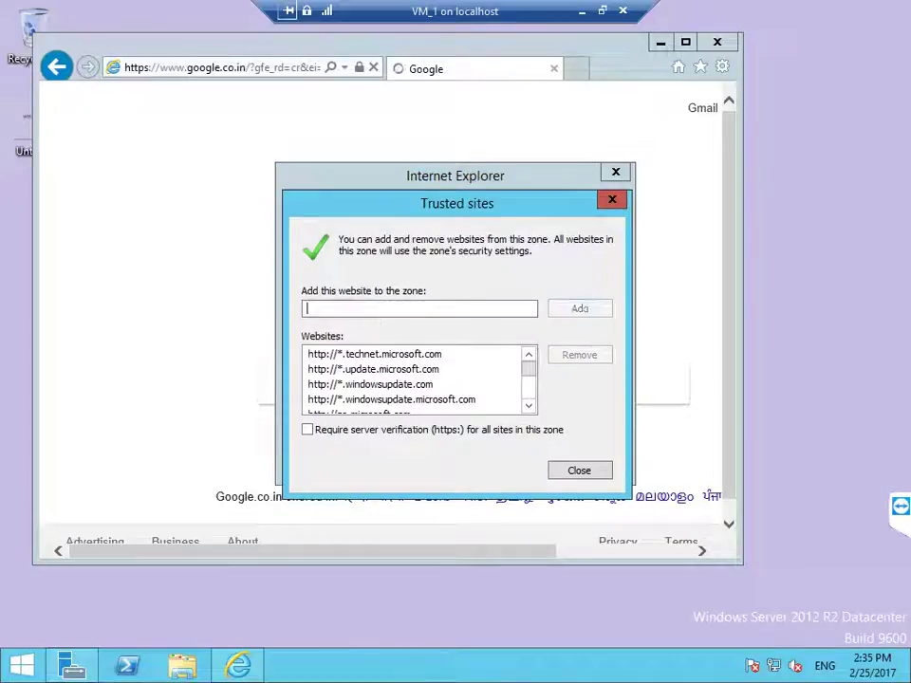
key(Escape)
key(Escape)
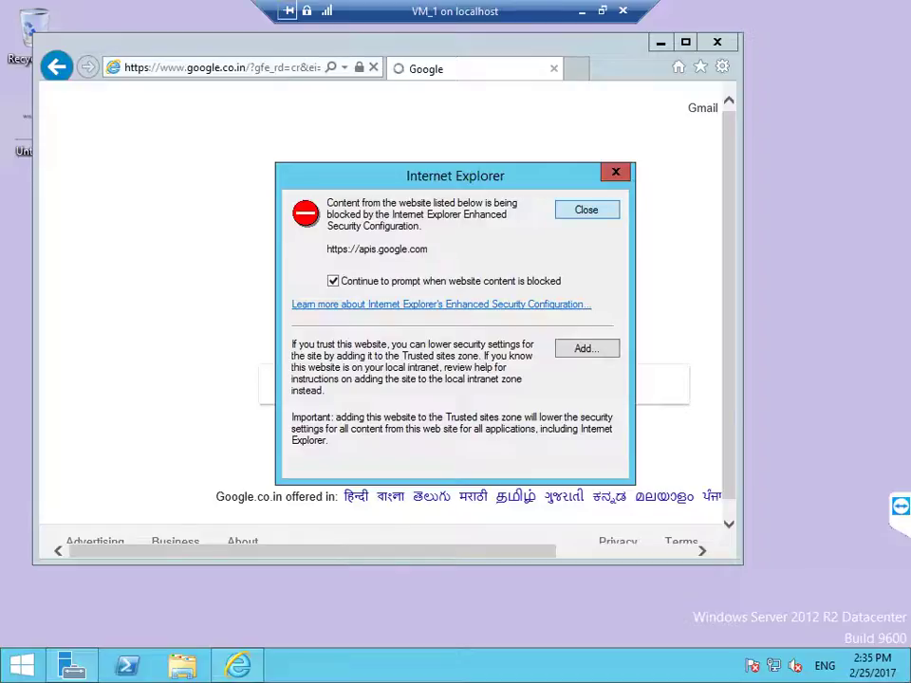
key(Escape)
Step: On Server Manager's Local Server page, set IE Enhanced Security Configuration Off for Administrators and Users
key(alt+F4)
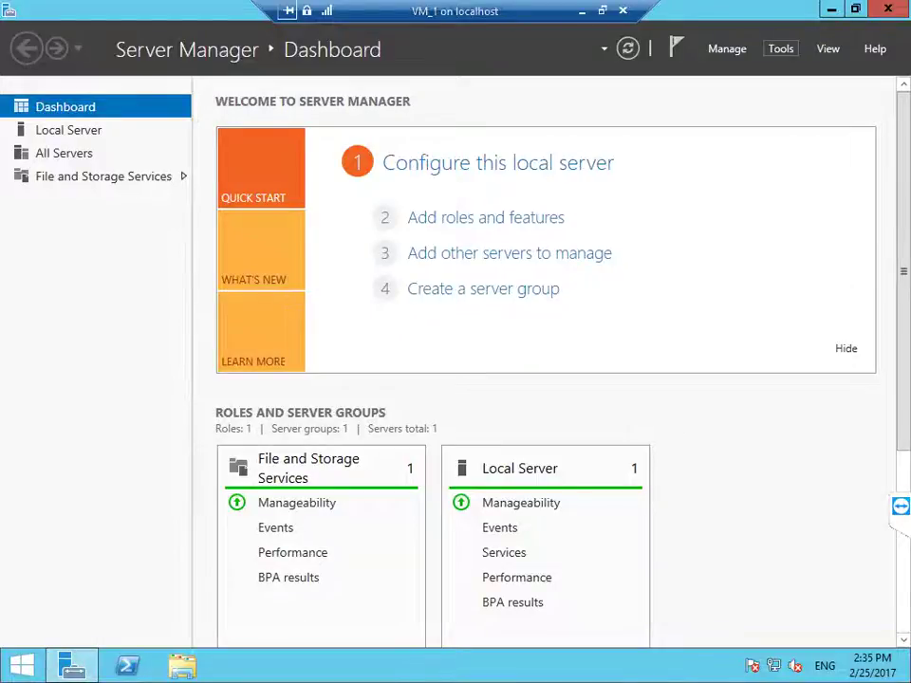
click(781, 48)
click(69, 130)
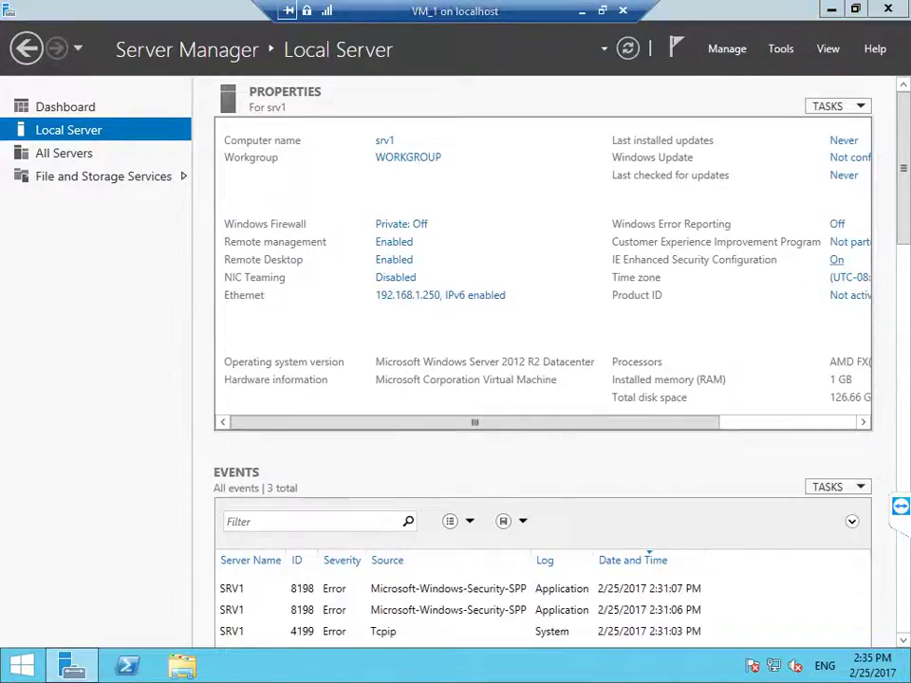
click(837, 261)
click(340, 307)
click(340, 413)
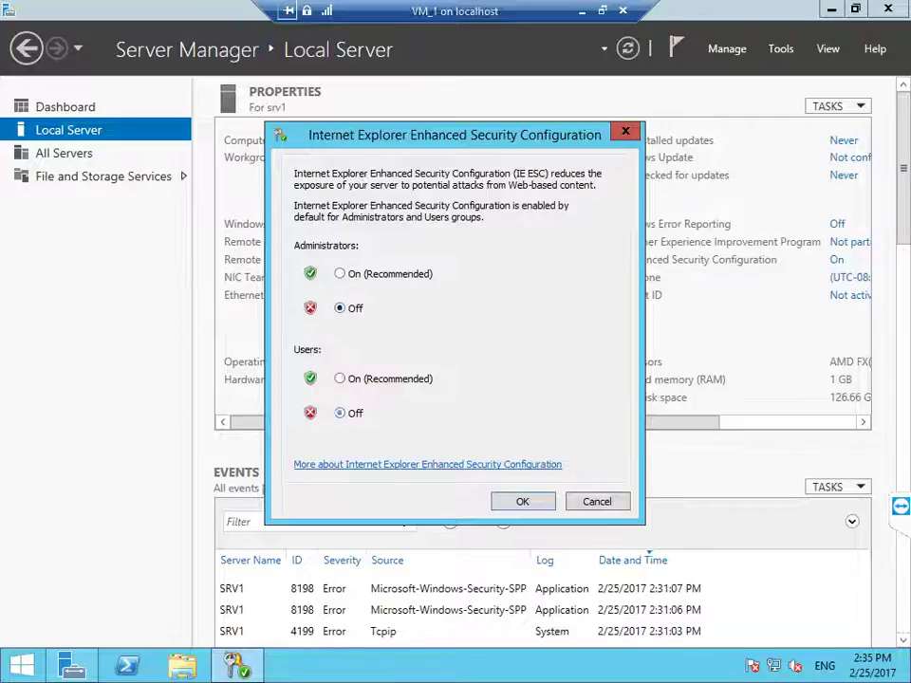
key(Return)
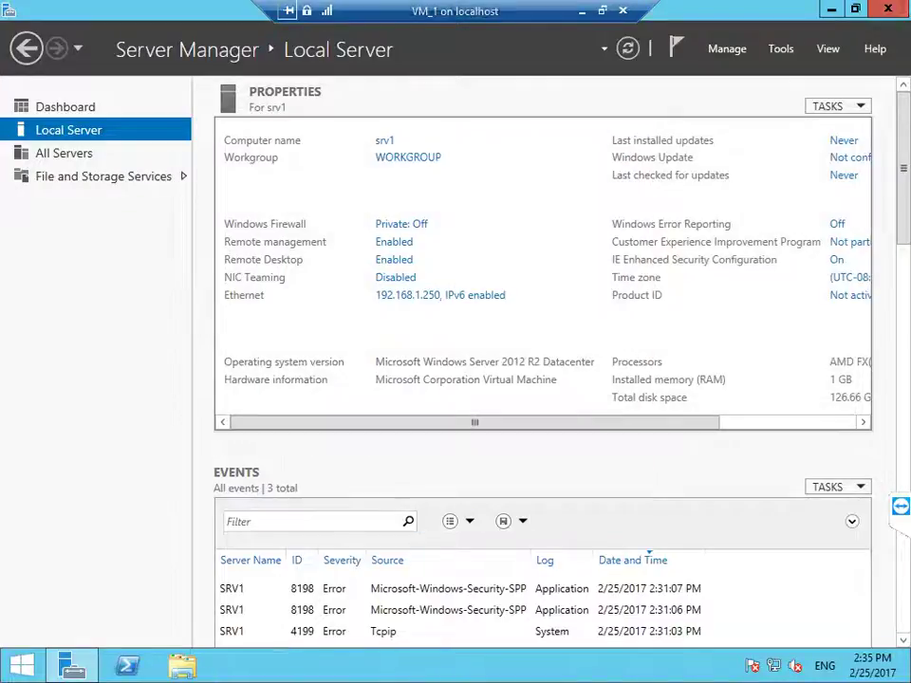
key(super+d)
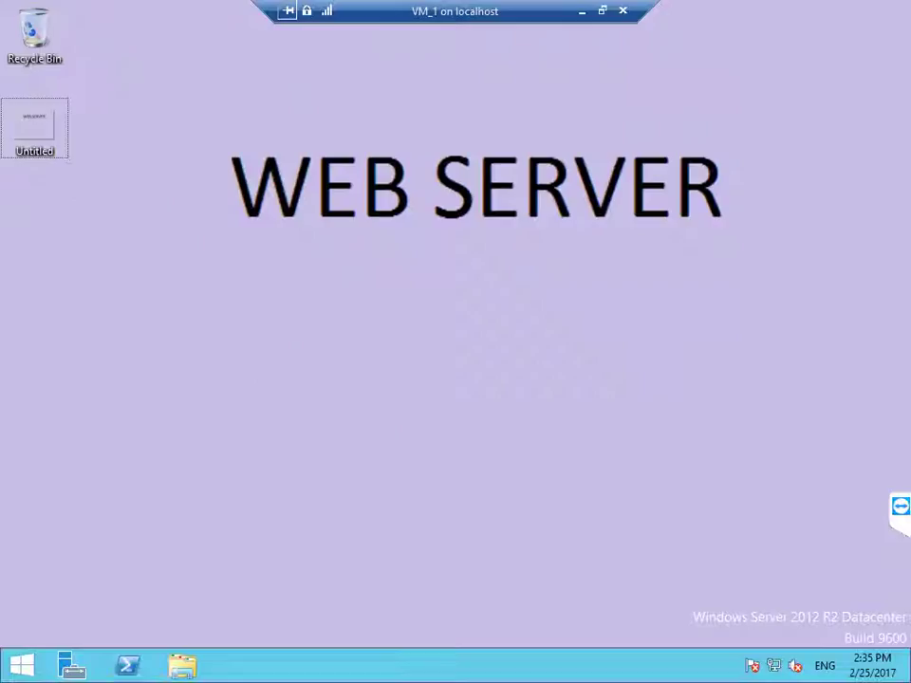
Step: Relaunch Internet Explorer, load google to confirm nothing is blocked, then close it
key(super+r)
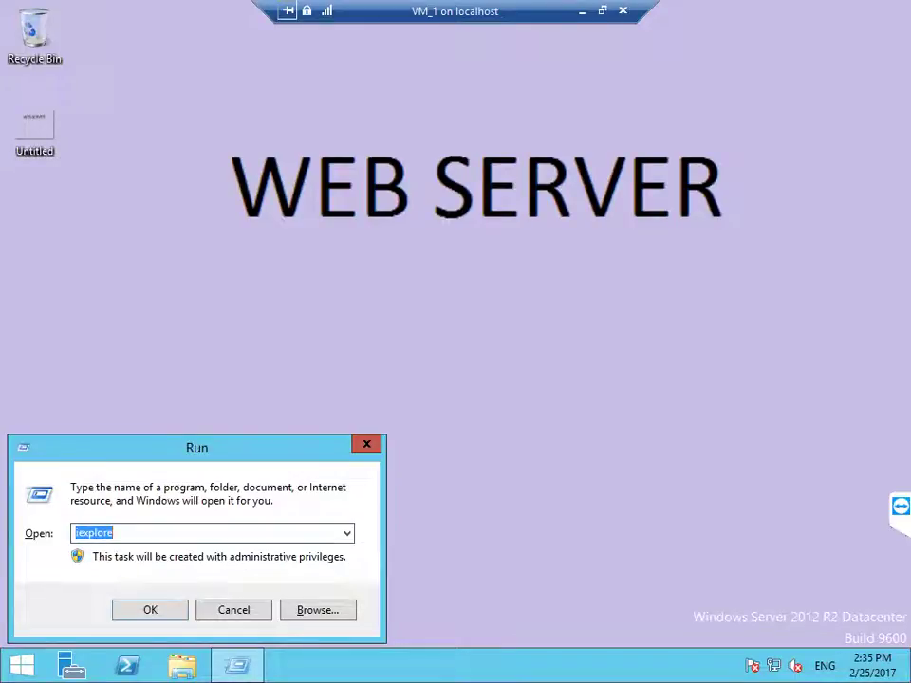
key(Return)
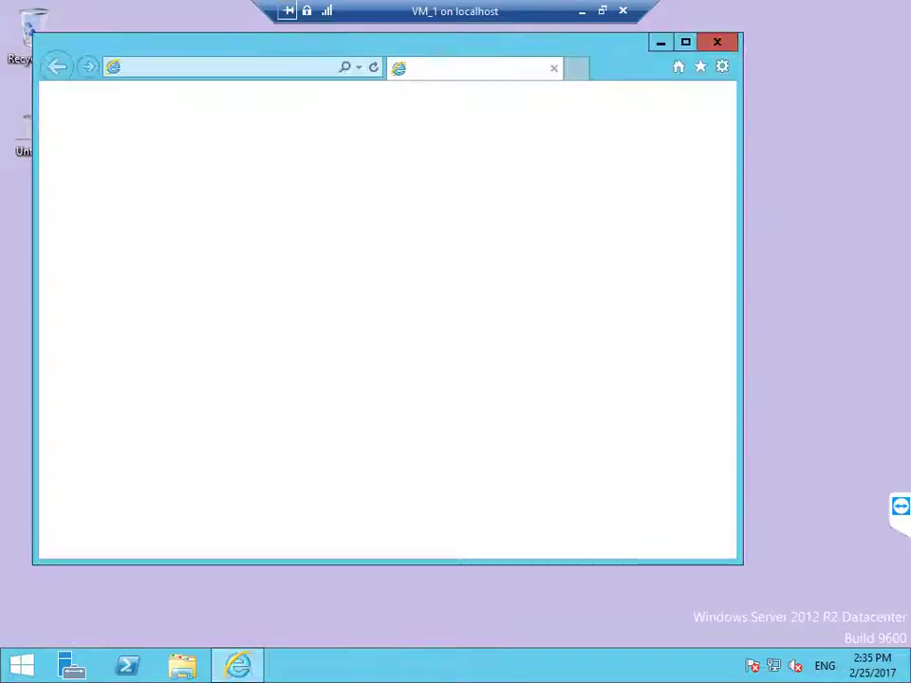
key(alt+d)
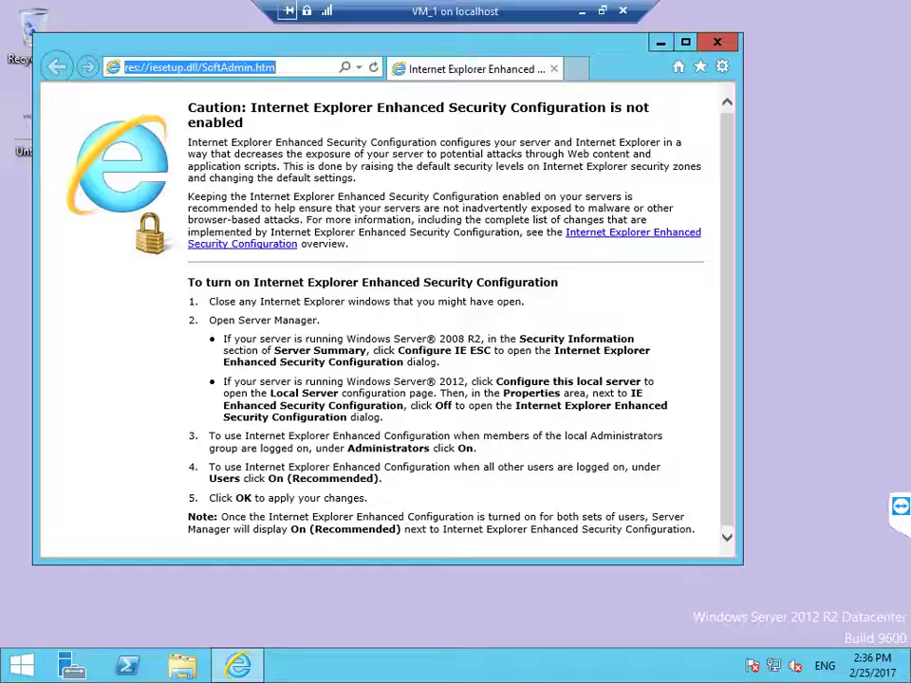
text(google.co.in/?gfe_rd=cr&ei=)
key(Return)
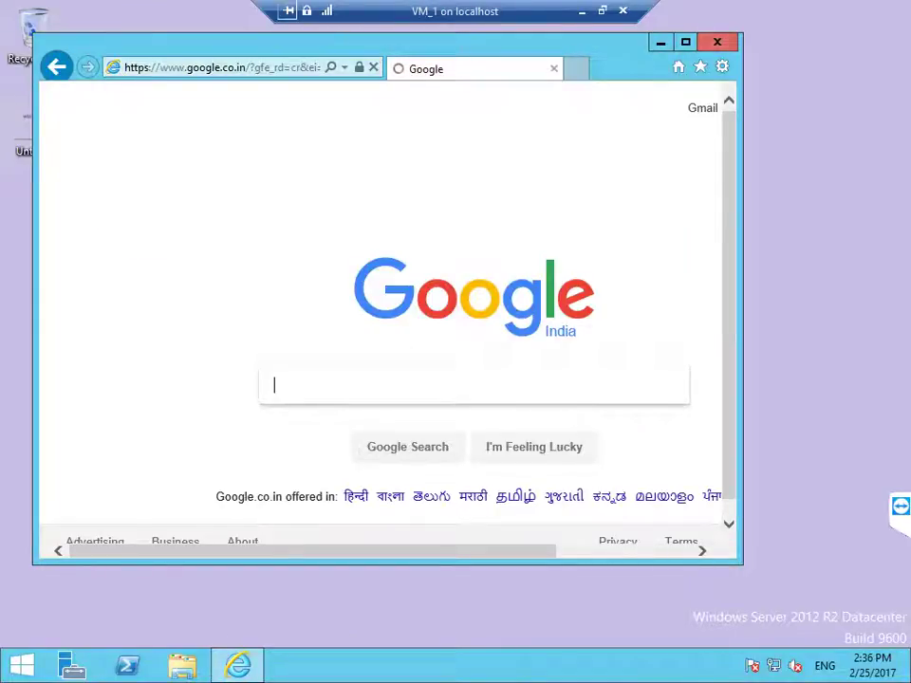
key(alt+F4)
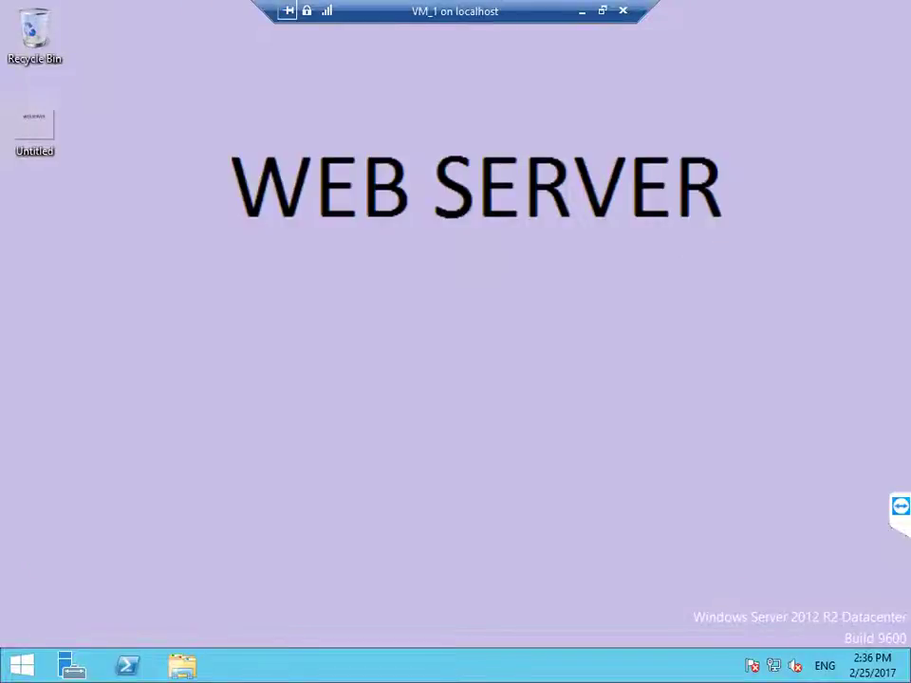
Step: Launch Server Manager and start the Add Roles and Features wizard with a role-based installation on srv1
key(super)
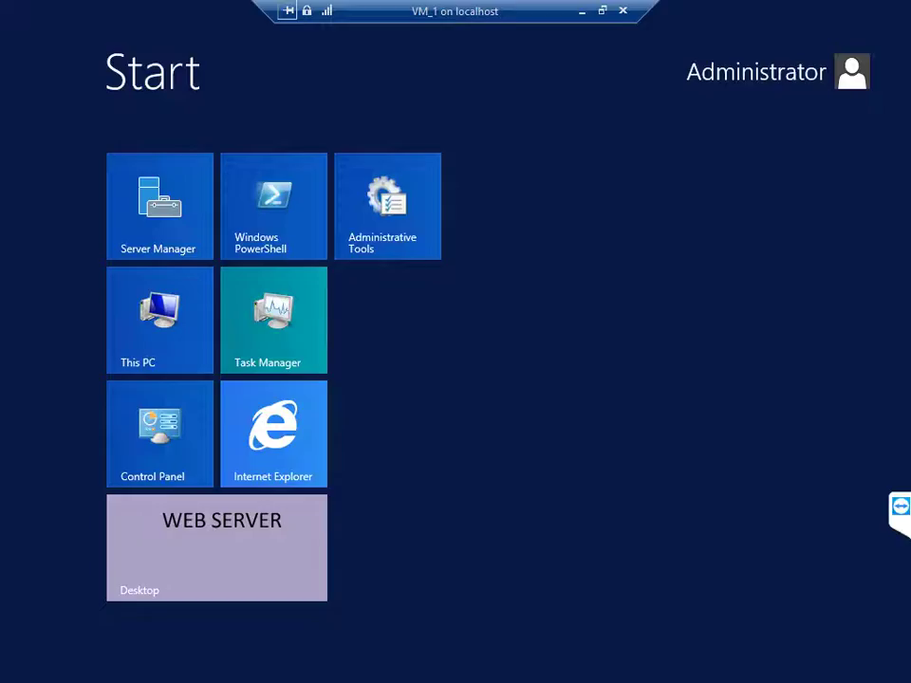
key(super)
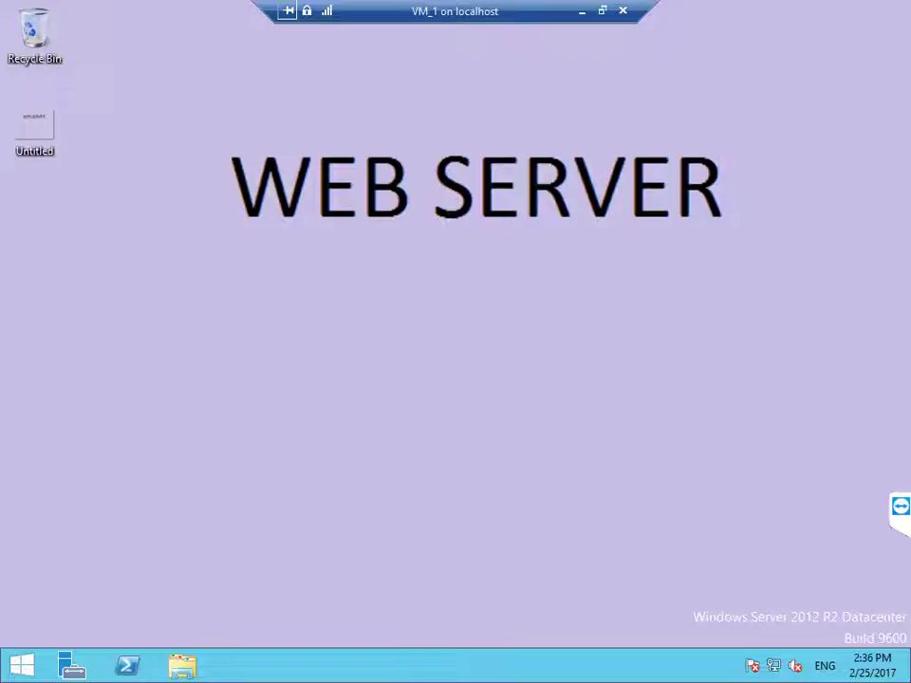
key(super+1)
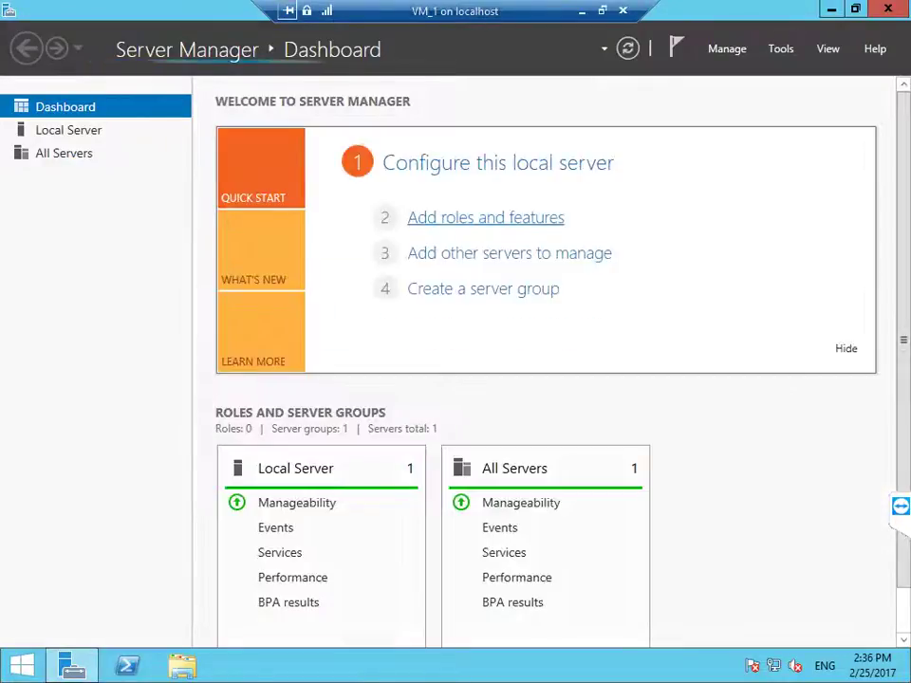
click(486, 218)
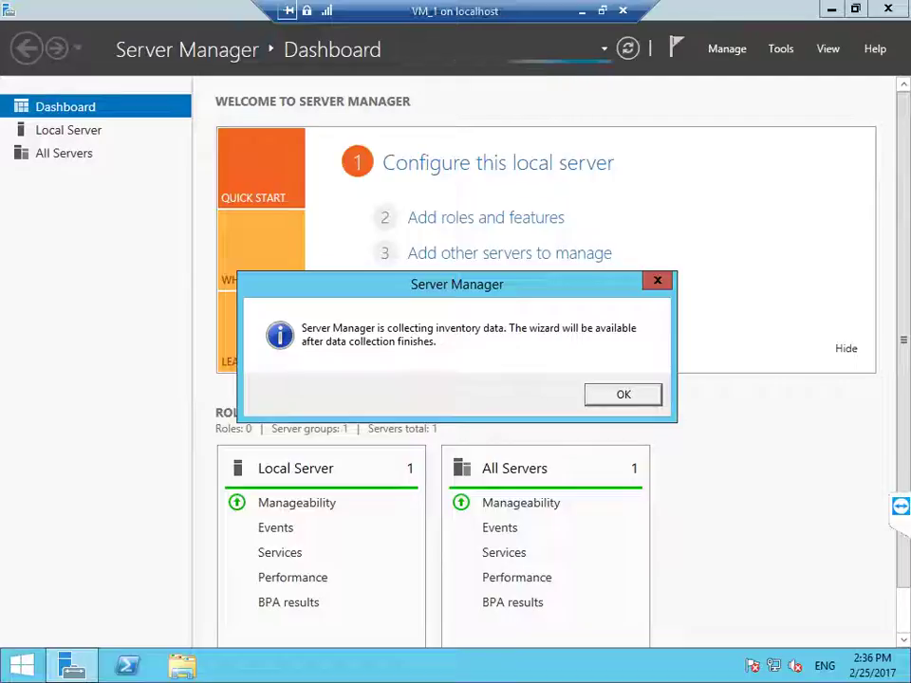
key(Return)
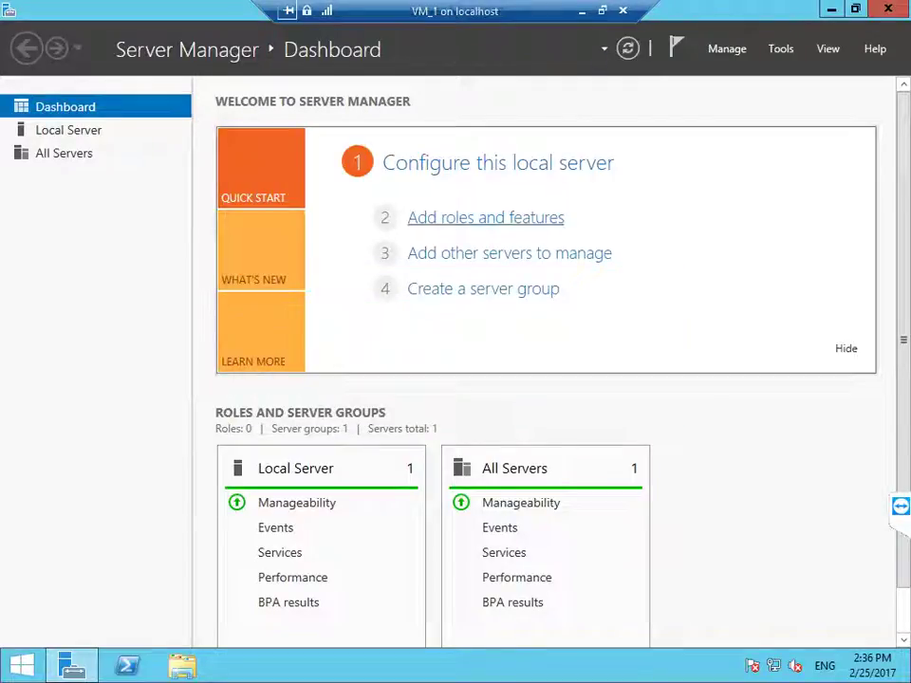
click(486, 217)
key(Return)
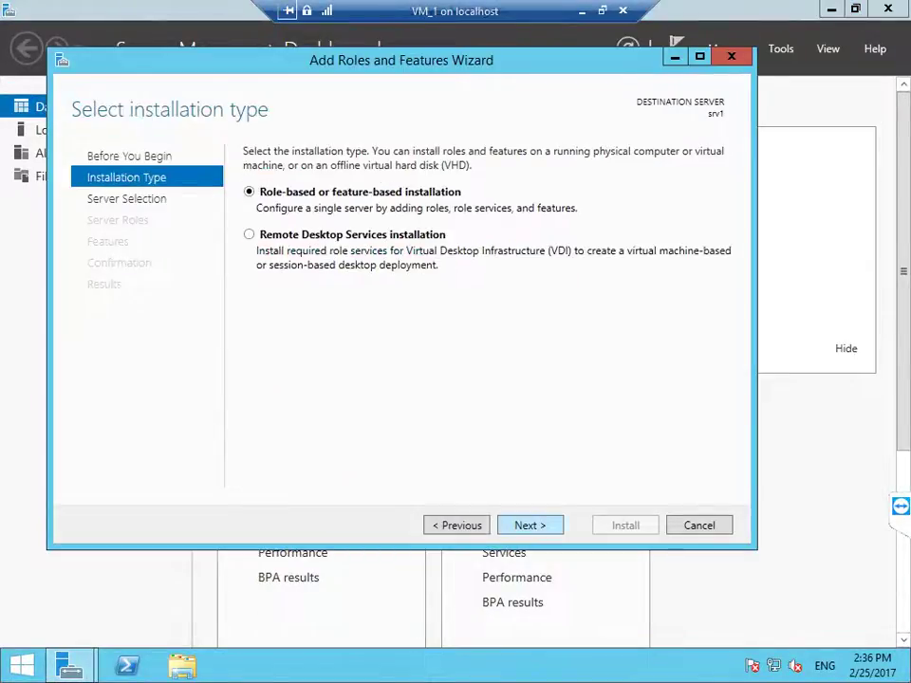
key(Return)
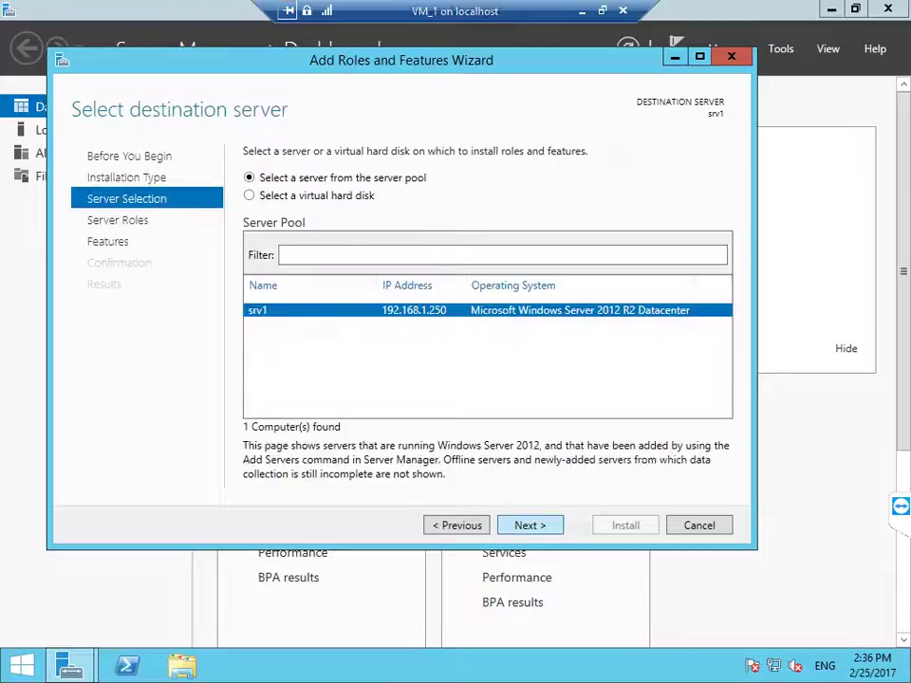
key(Return)
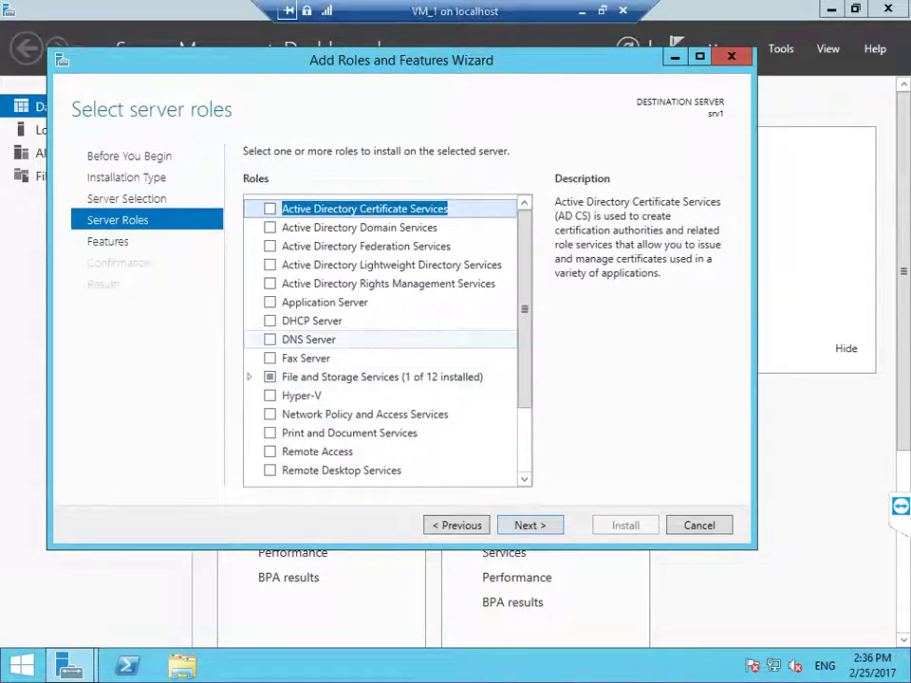
Step: Select Web Server (IIS) with management features and default services, allow automatic restart, and install
scroll(380, 417, down, 2)
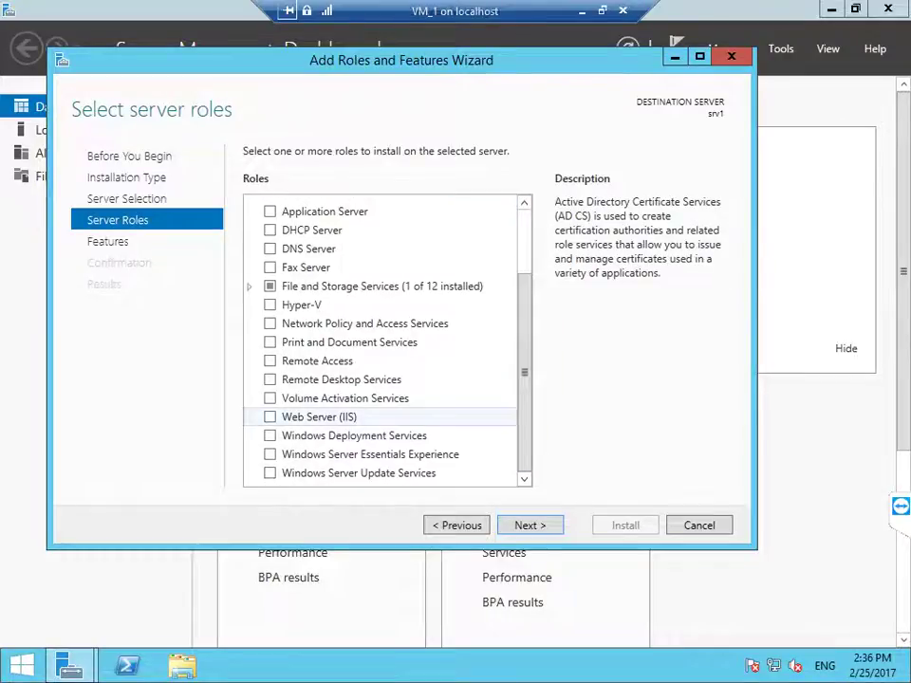
click(270, 417)
click(455, 444)
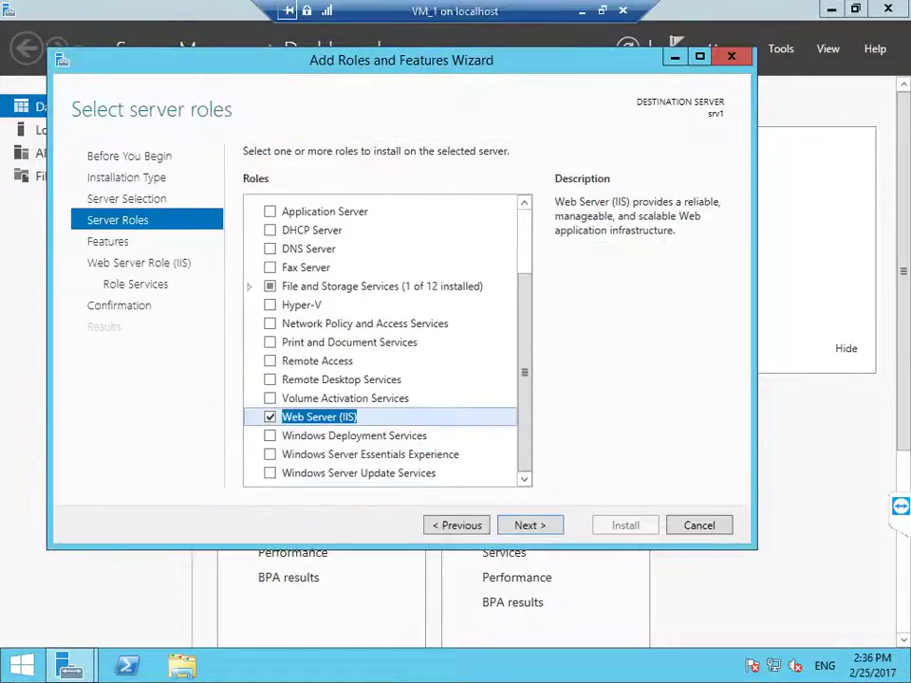
click(530, 525)
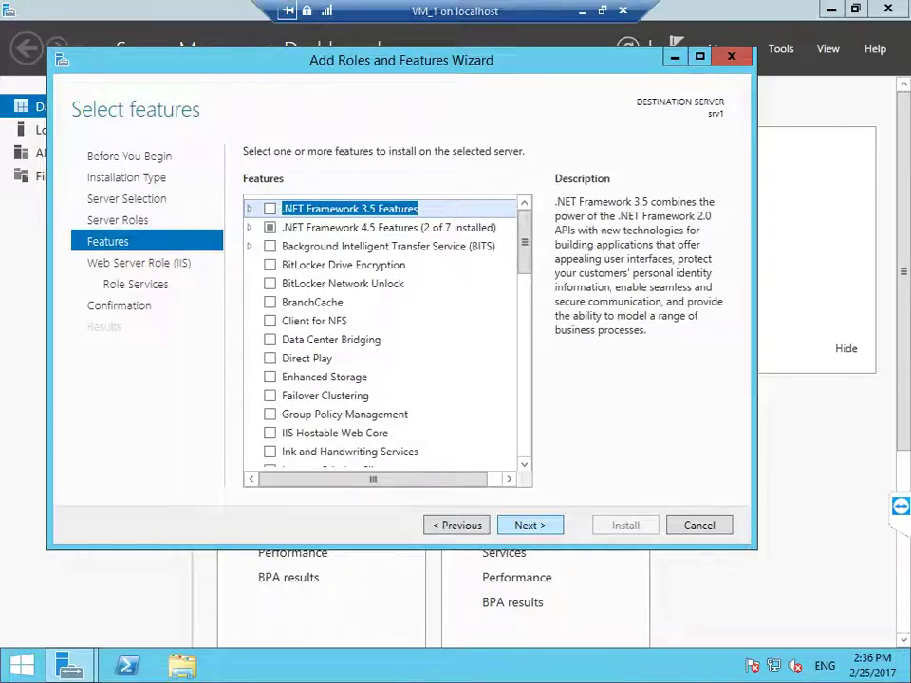
click(530, 525)
click(530, 525)
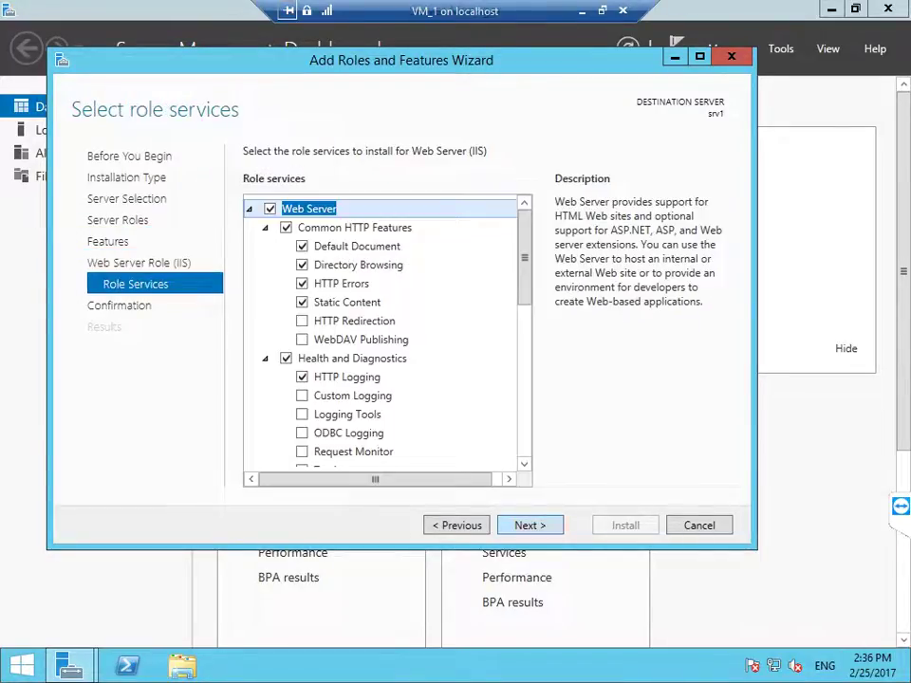
click(529, 525)
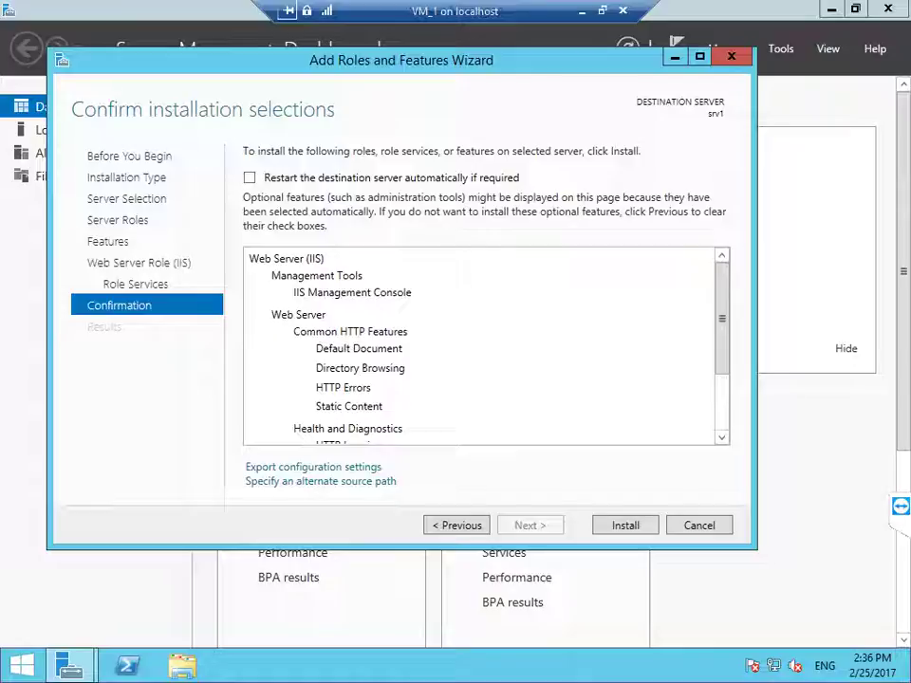
click(248, 177)
click(525, 394)
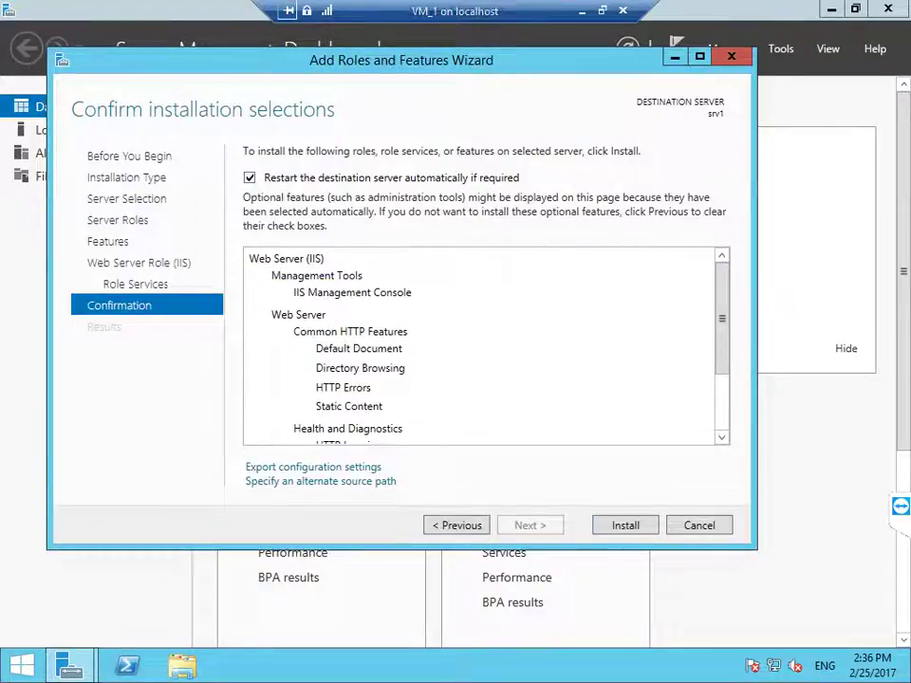
click(626, 525)
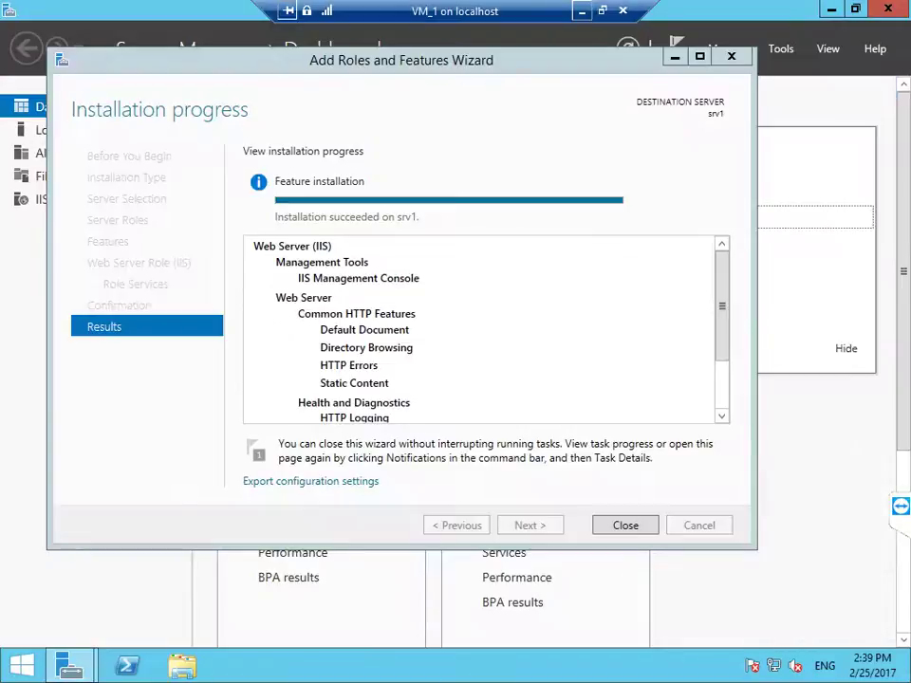
Step: Create a new text document on the desktop and open it in Notepad
key(Escape)
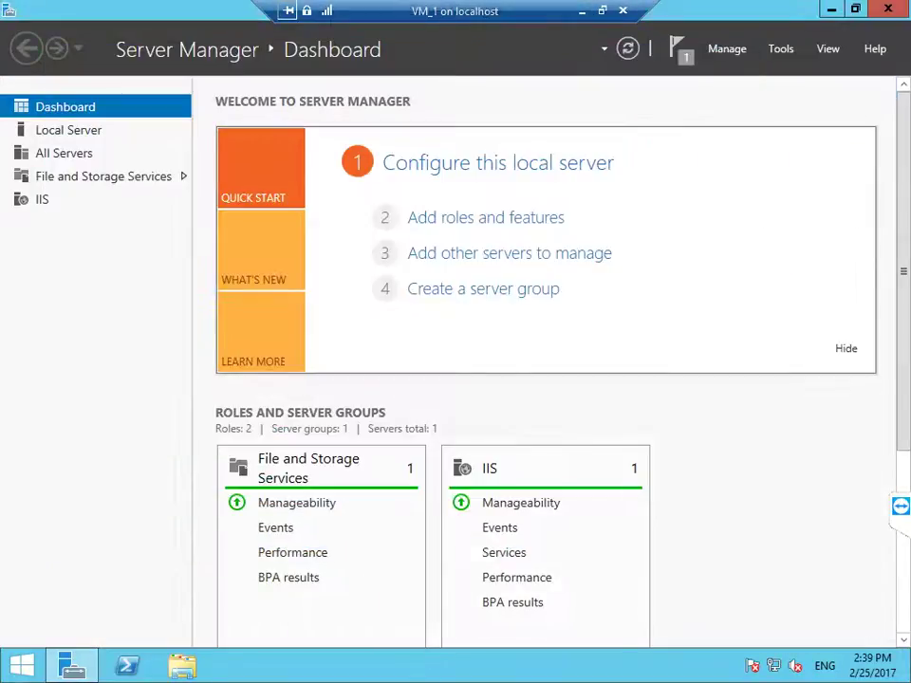
key(super+d)
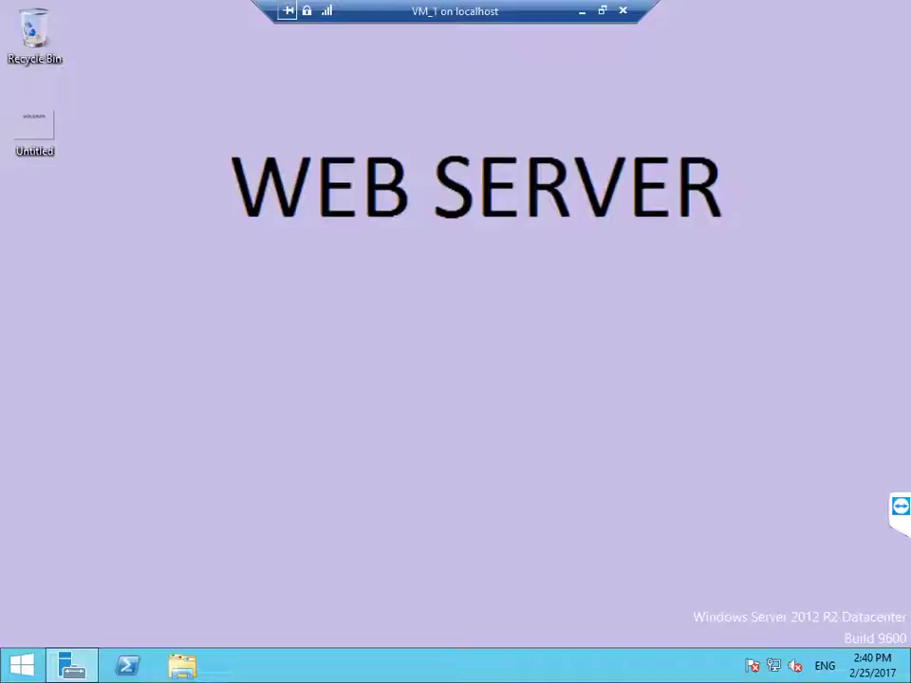
right_click(350, 285)
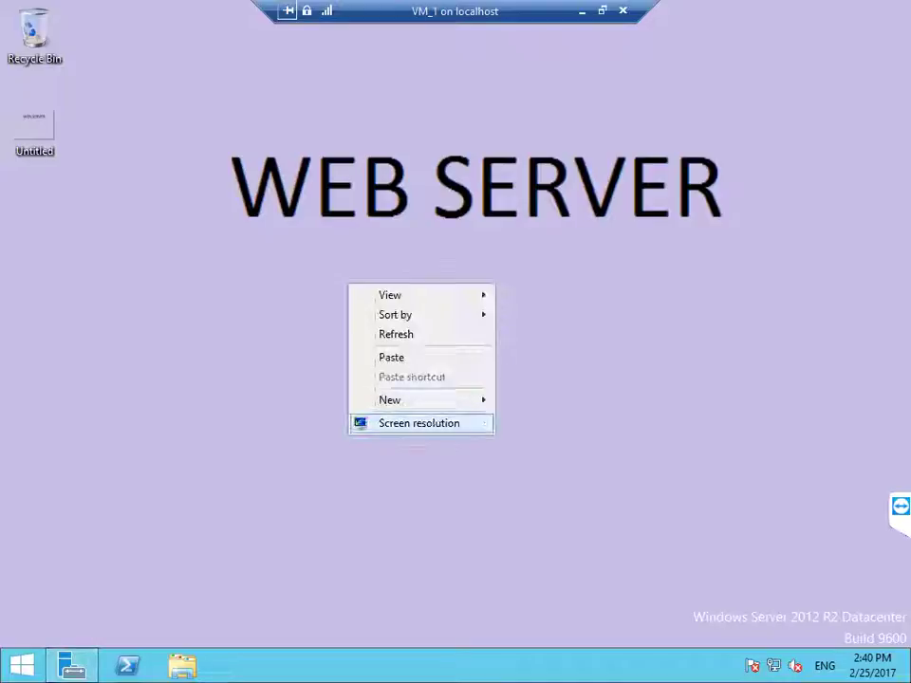
key(Right)
key(Down)
key(Down)
key(Down)
key(Down)
key(Down)
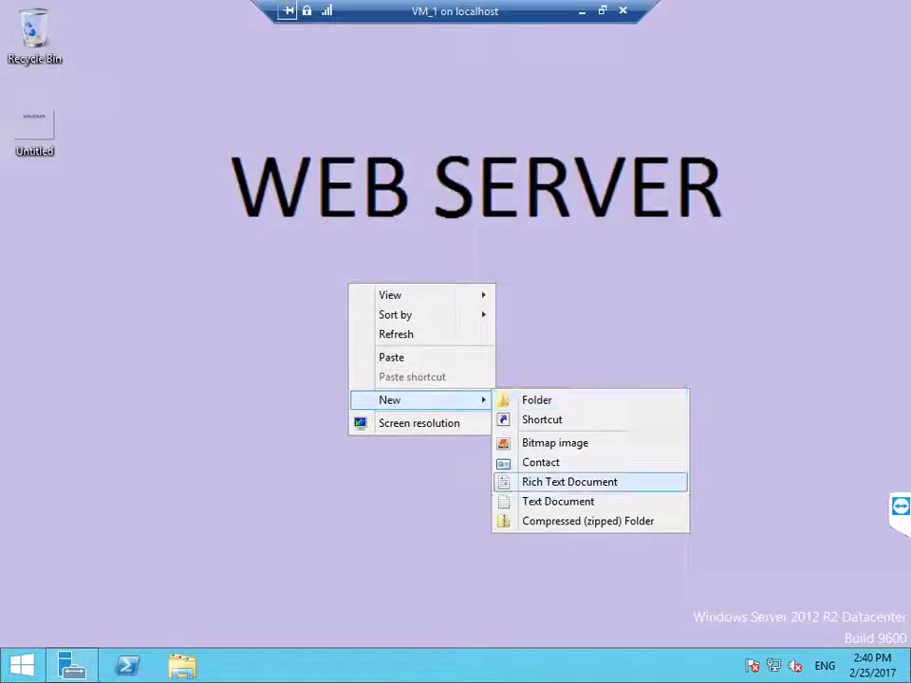
key(Return)
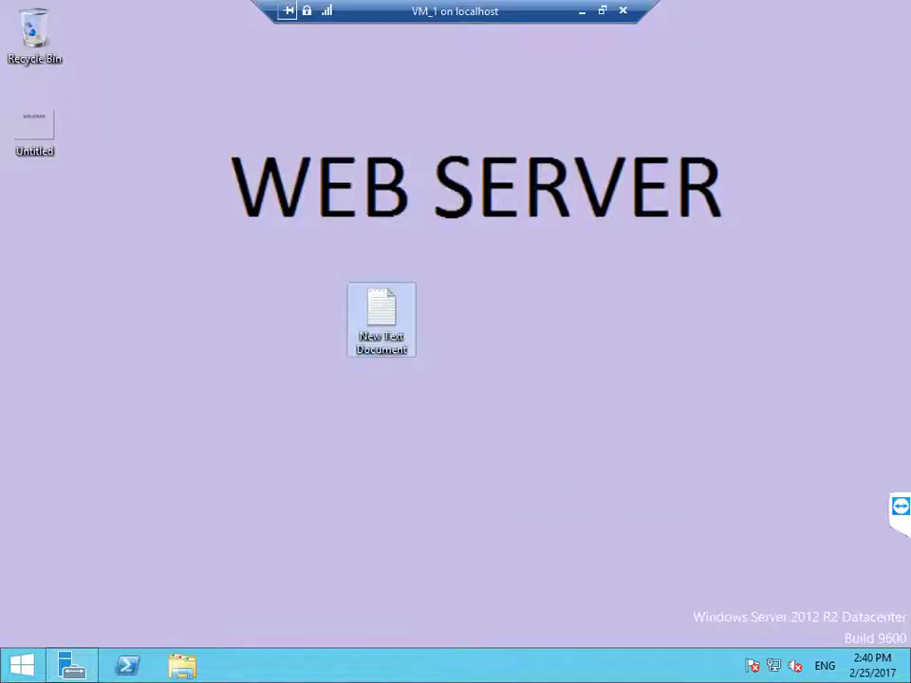
key(Return)
Step: Type WELCOME TO OUR CLASS and save it to the Desktop as test.html
text(W)
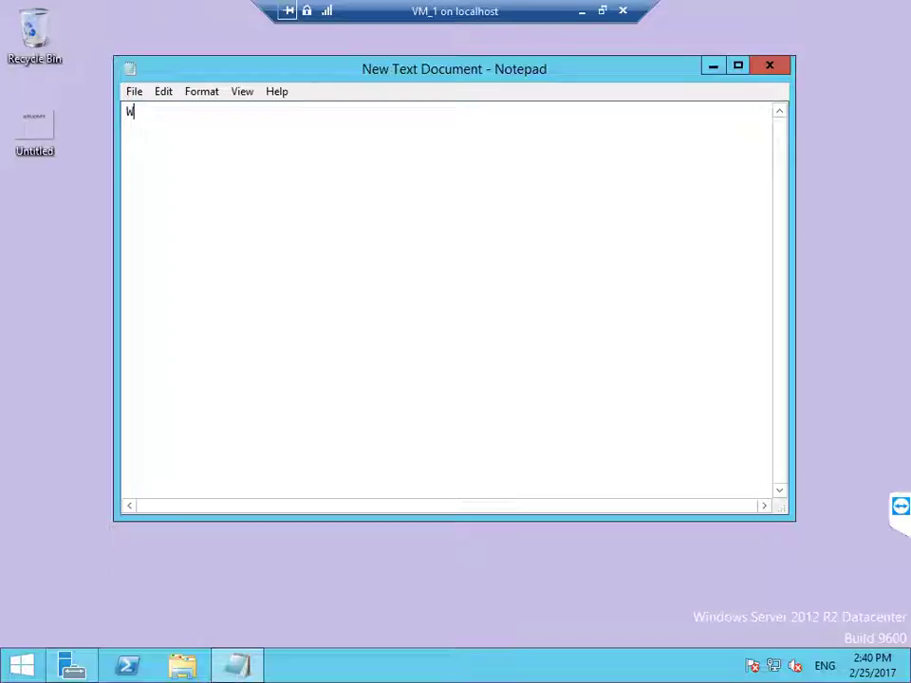
text(ELCOME TO O)
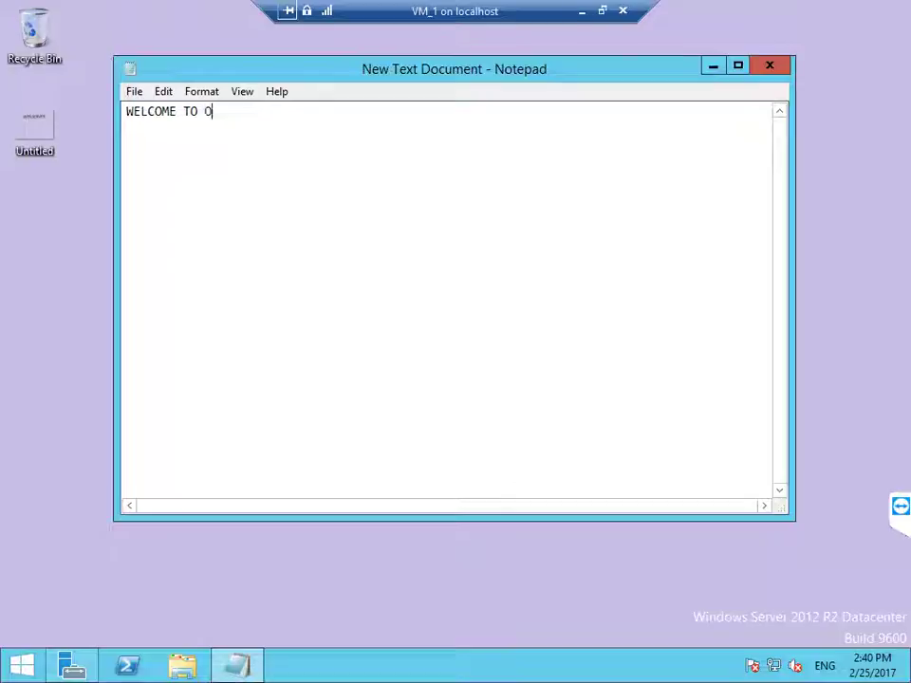
text(UR CLASS)
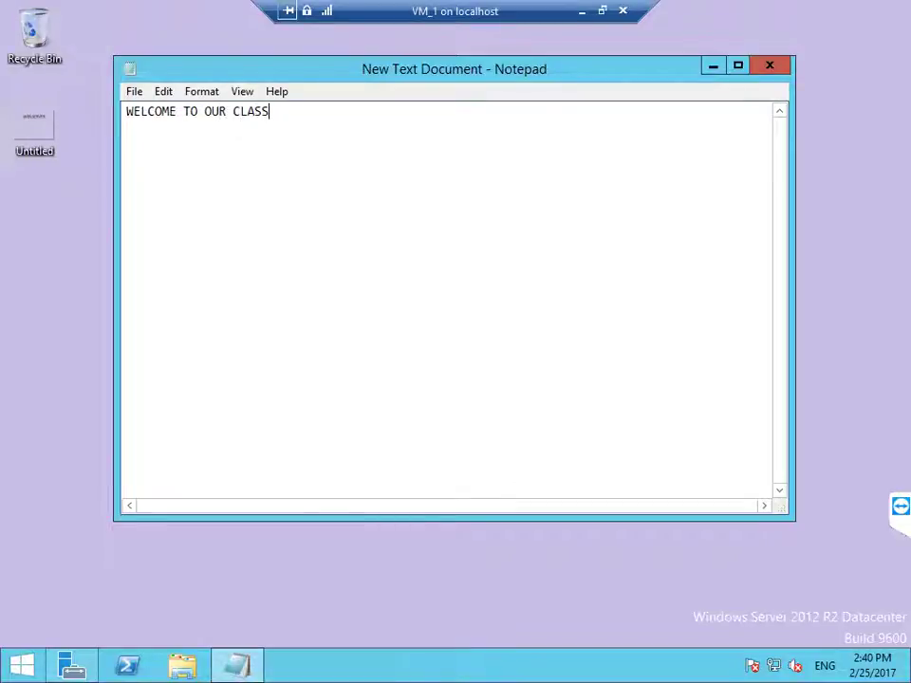
key(alt)
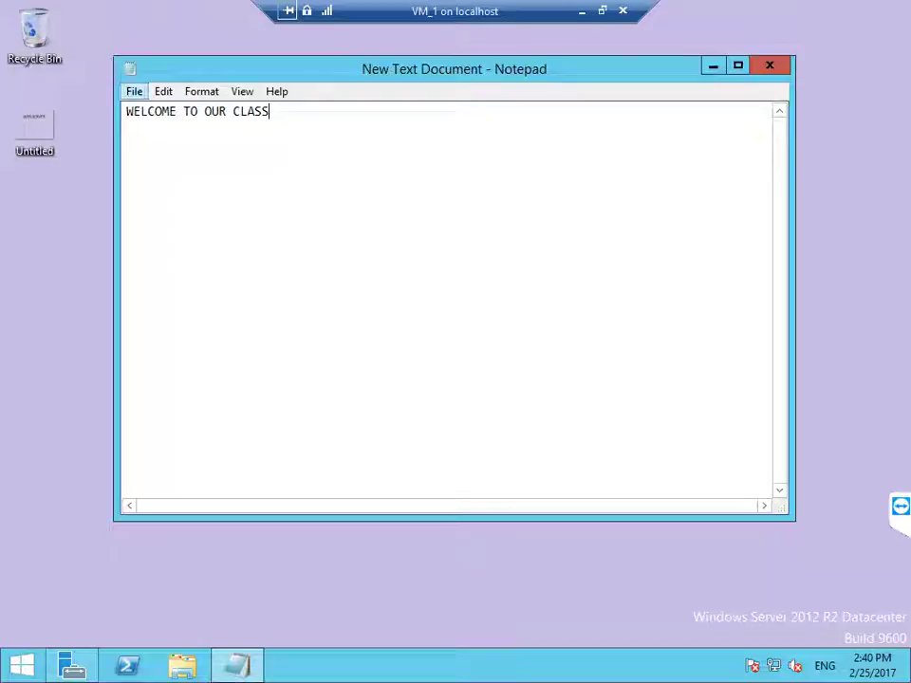
key(f)
key(Down)
key(Down)
key(Down)
key(Return)
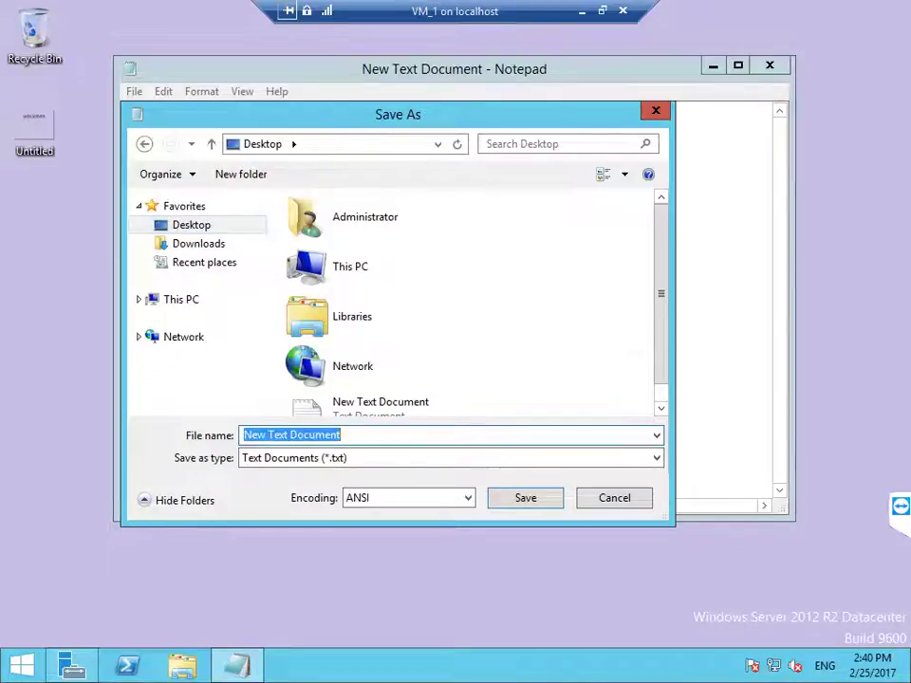
text(tes)
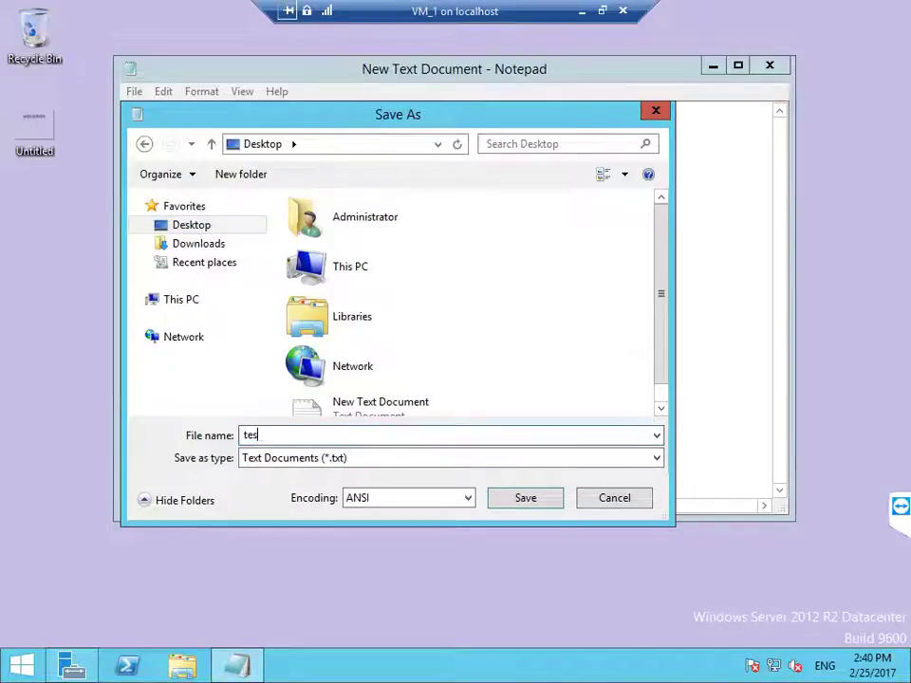
text(t.html)
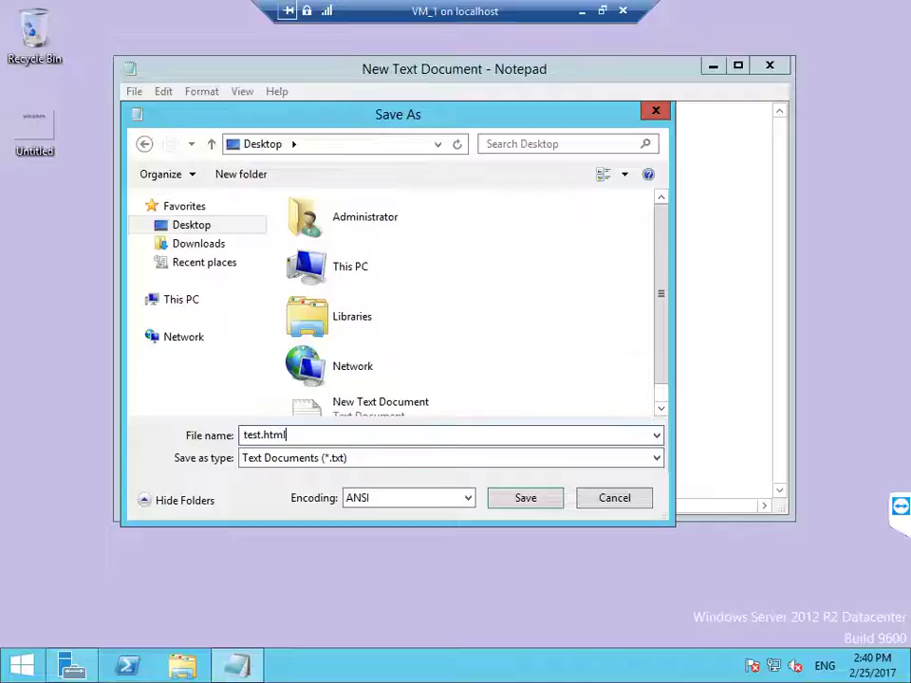
key(Return)
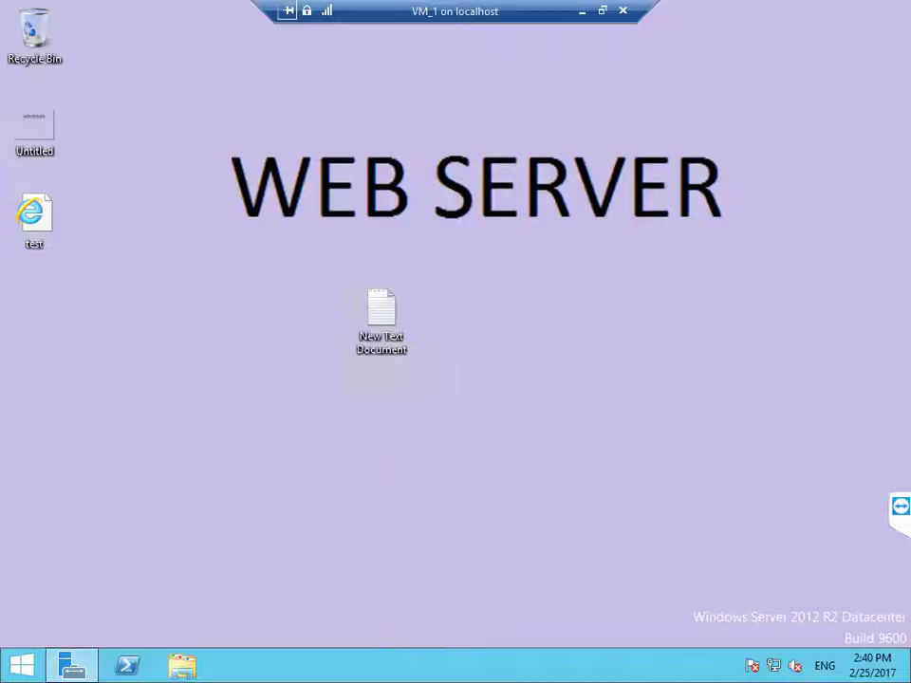
Step: Launch IIS Manager with inetmgr and copy the desktop test.html file
key(super+r)
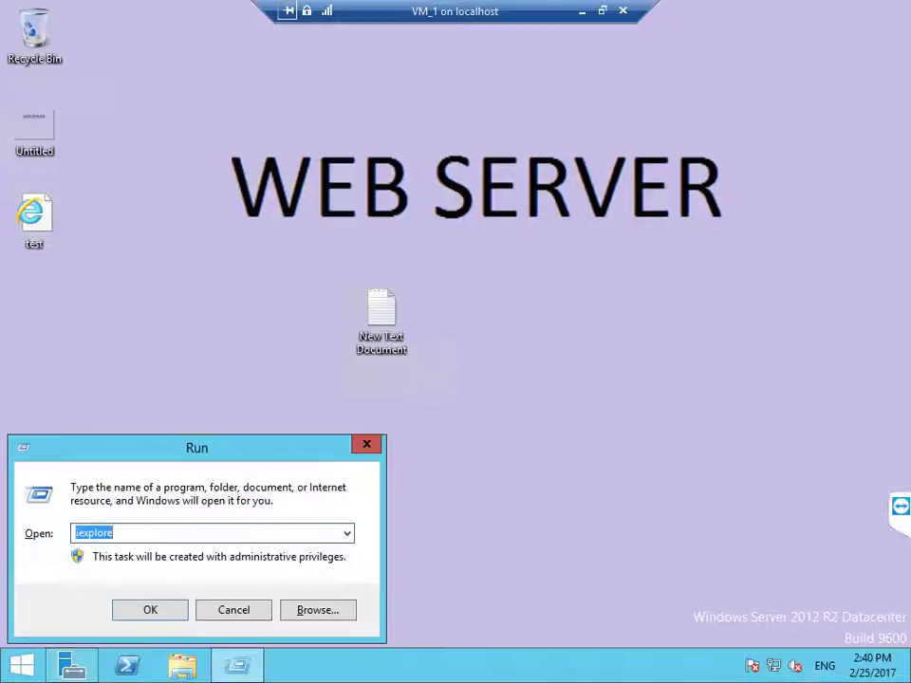
text(inetmgr)
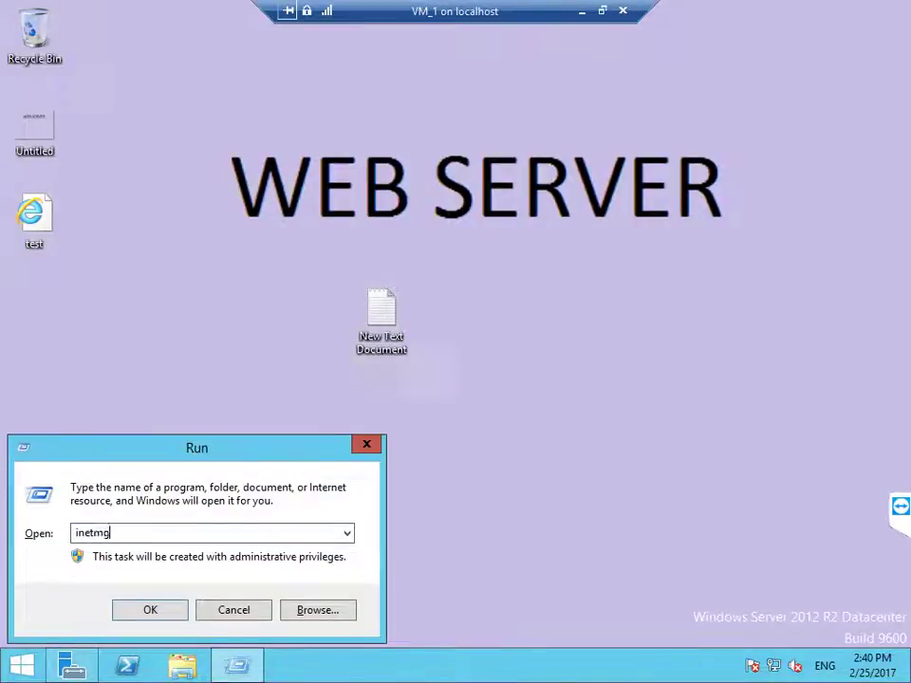
key(Return)
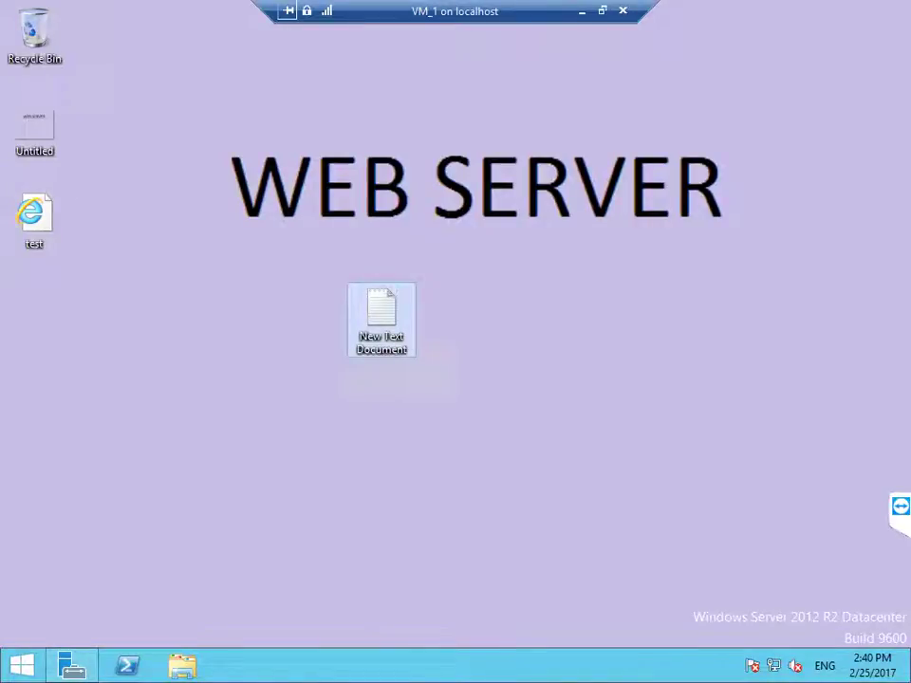
right_click(44, 211)
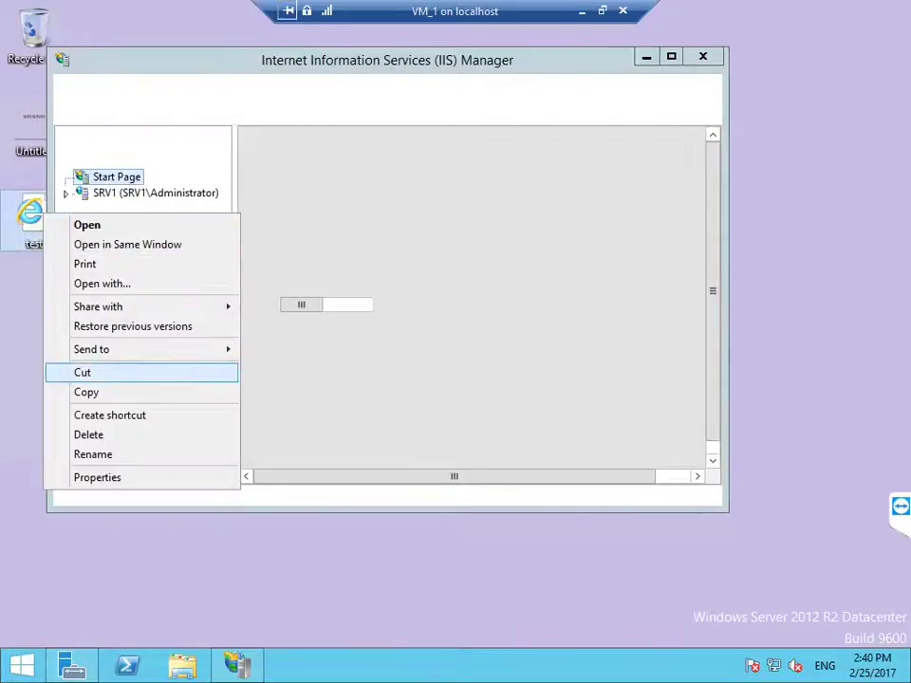
click(87, 392)
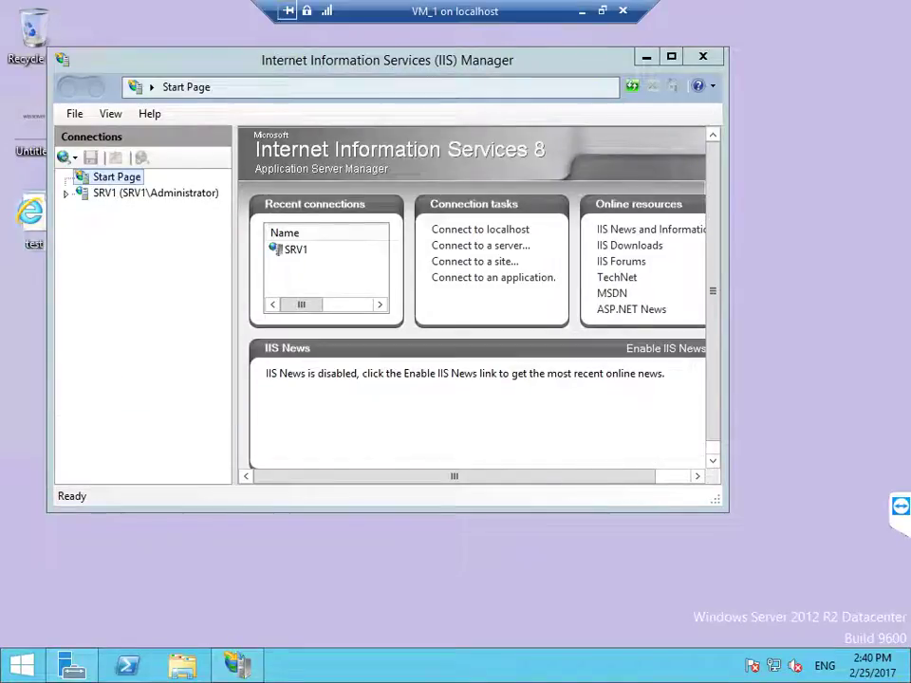
Step: Paste test.html into C:\inetpub\wwwroot and close File Explorer
key(super+e)
double_click(589, 366)
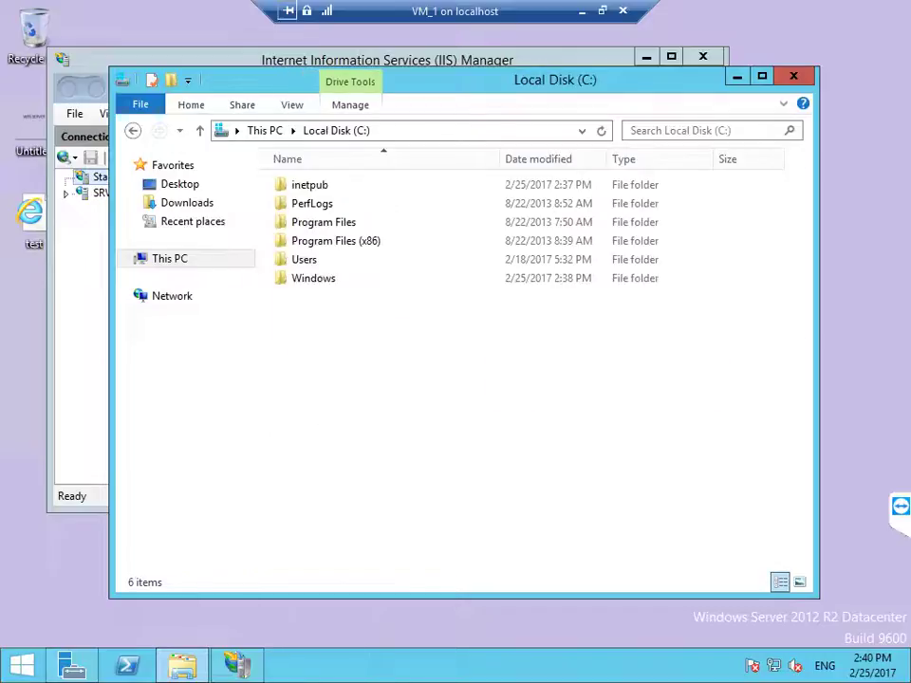
double_click(310, 184)
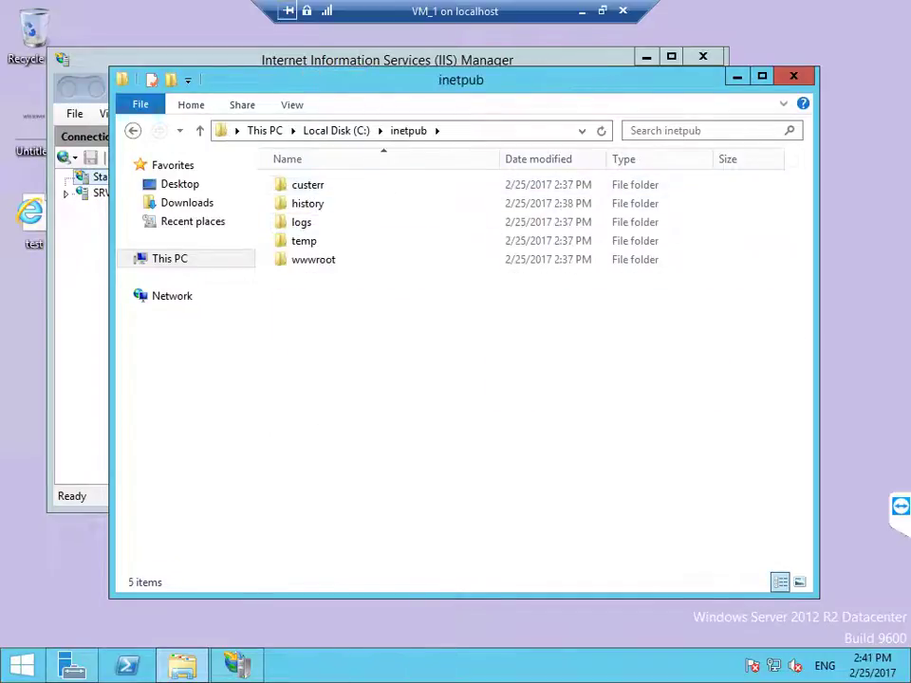
click(303, 241)
double_click(313, 259)
right_click(324, 279)
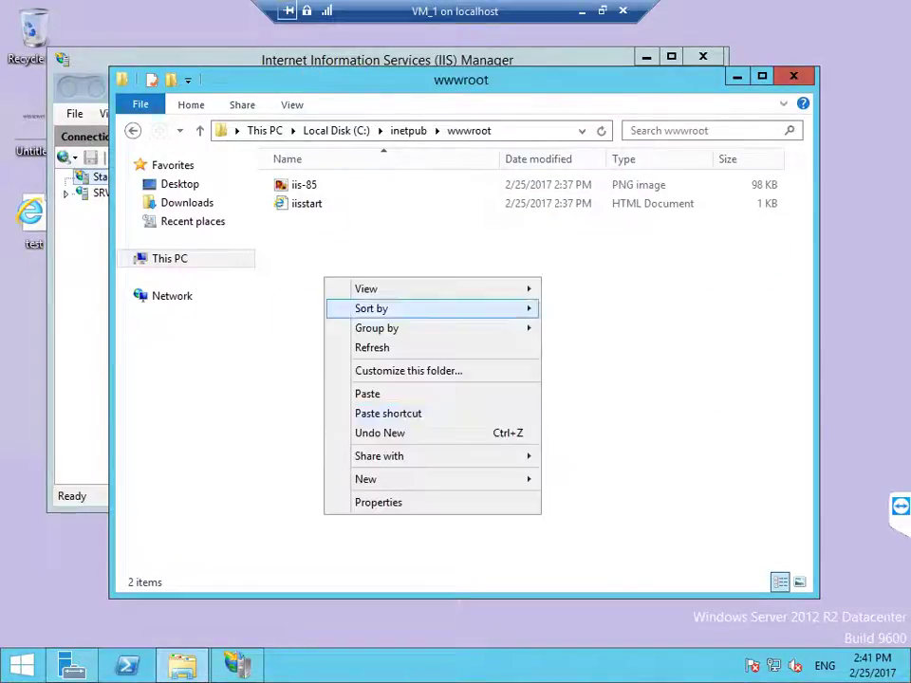
click(368, 393)
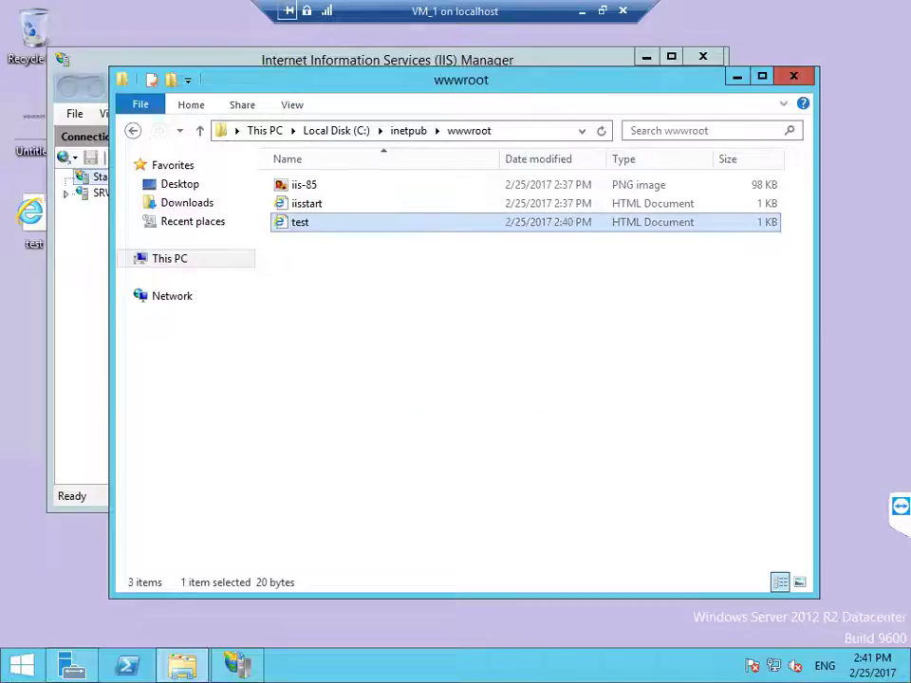
key(alt+F4)
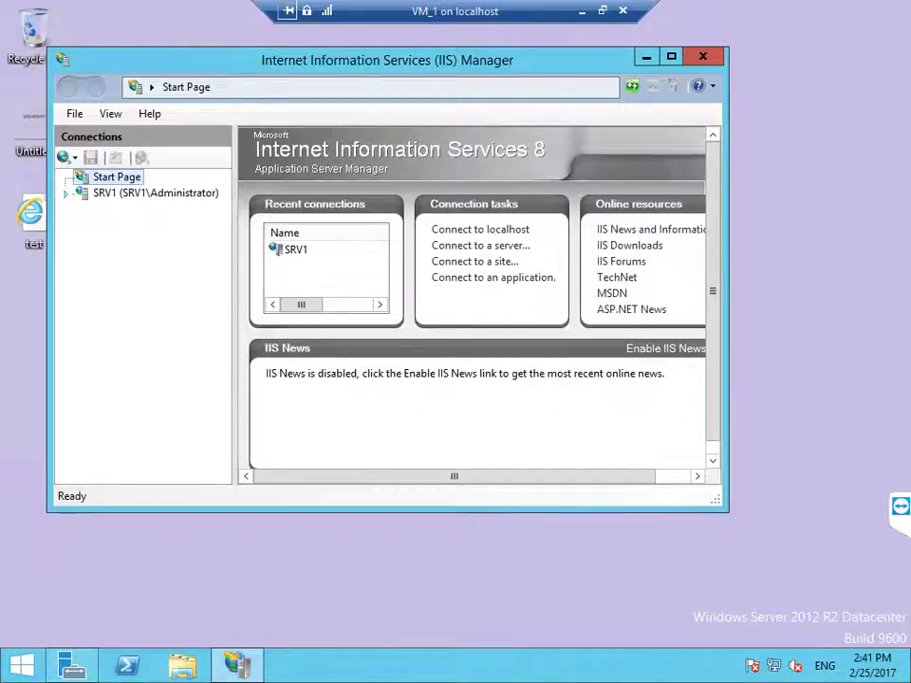
Step: Add test.html as a Default Document for SRV1's Default Web Site
click(156, 193)
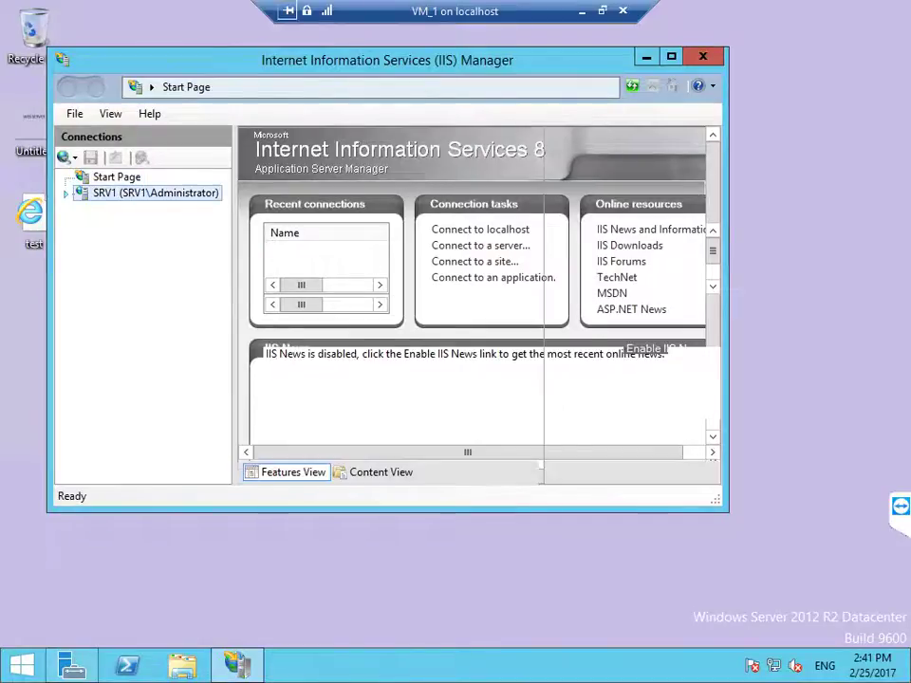
key(Return)
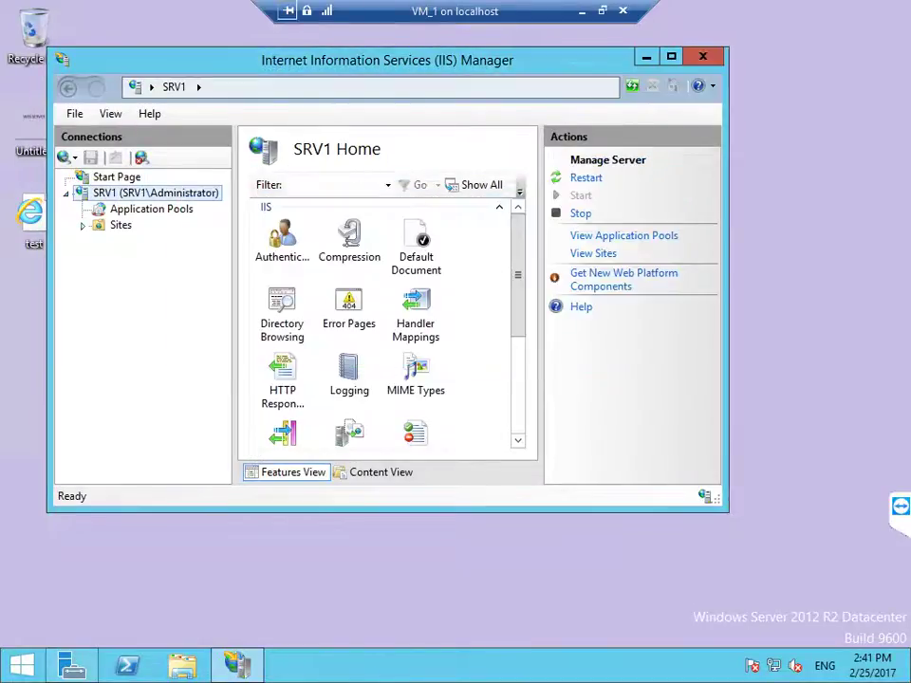
click(83, 225)
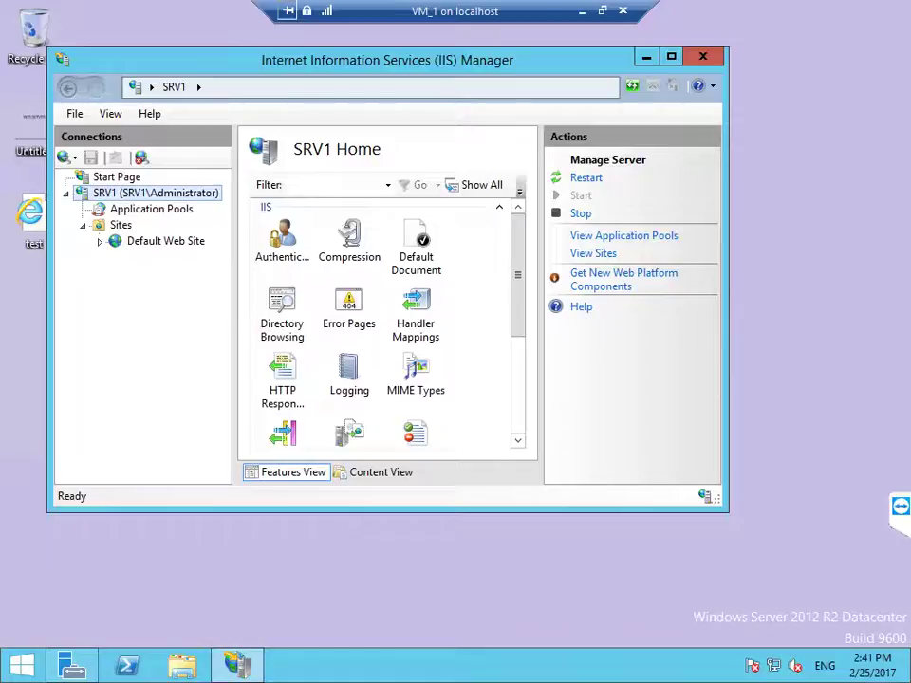
click(162, 241)
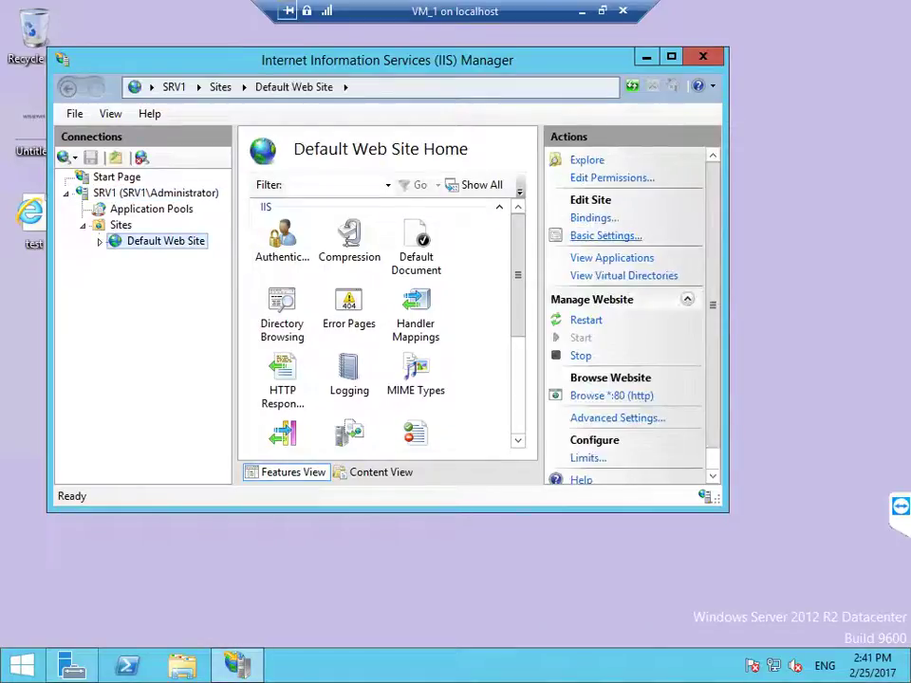
double_click(416, 245)
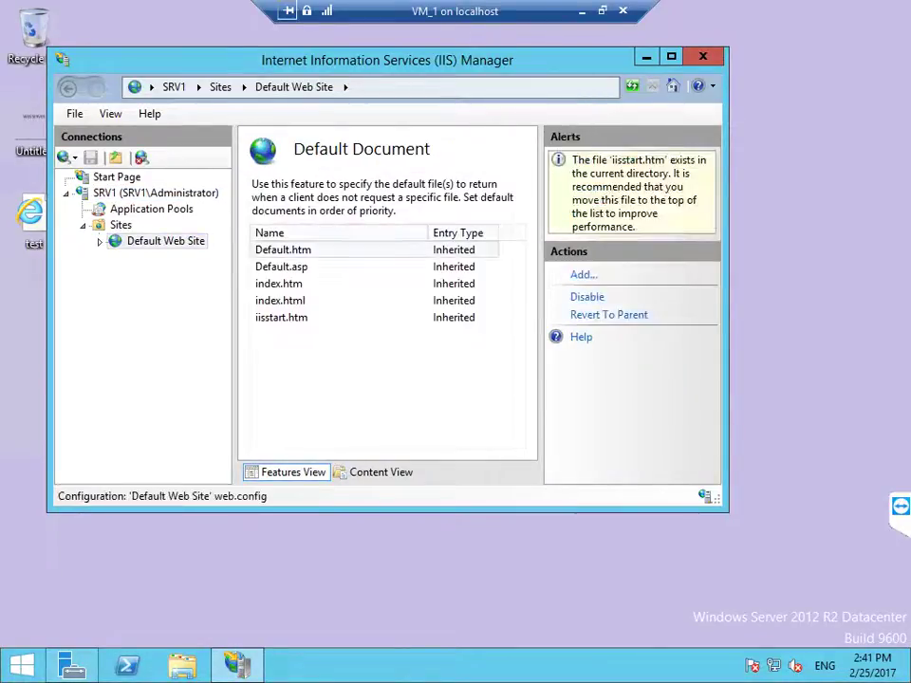
click(584, 274)
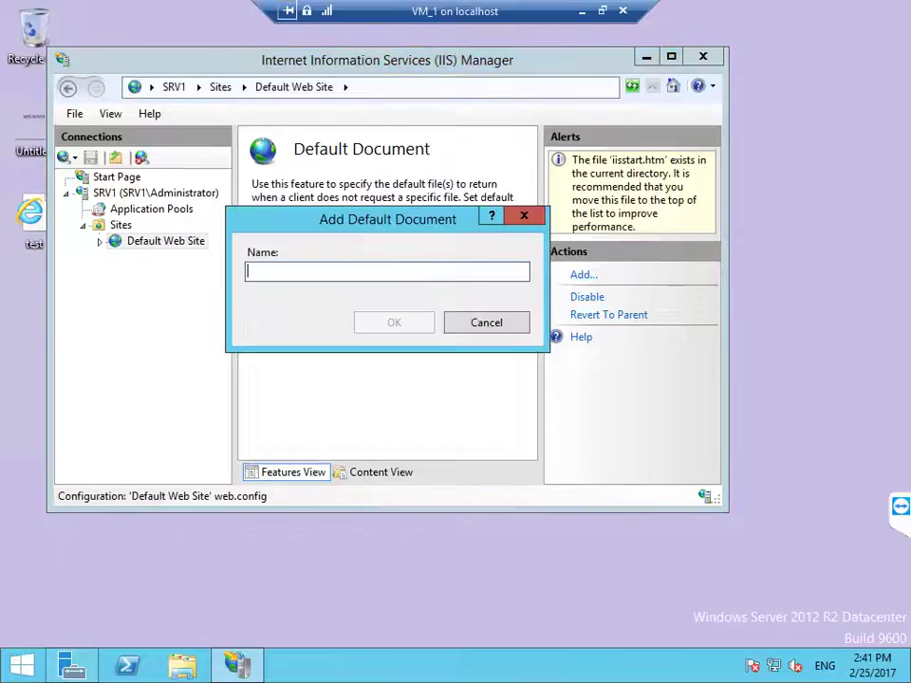
text(tes)
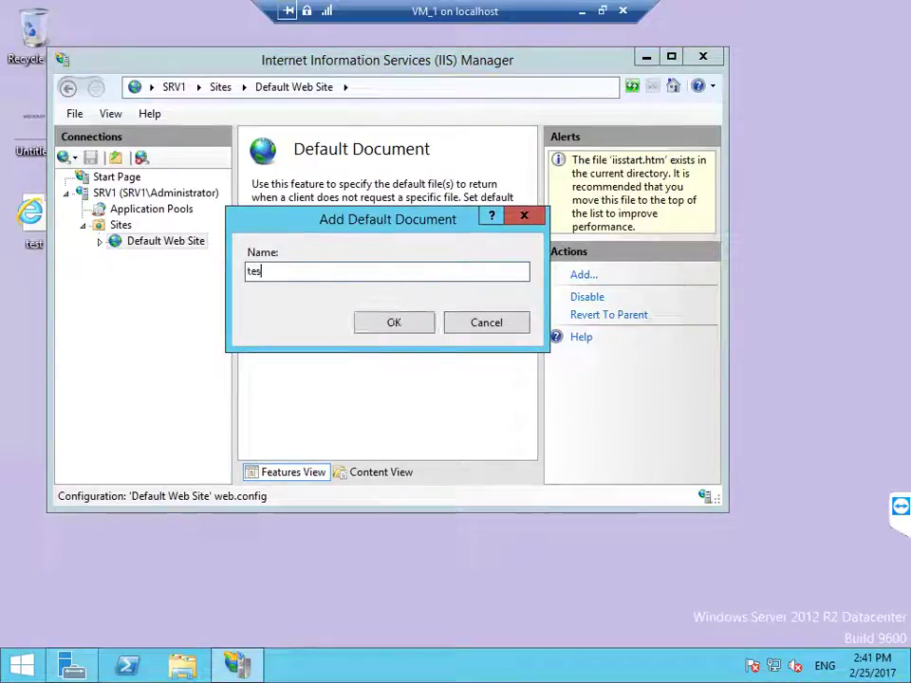
text(t.h)
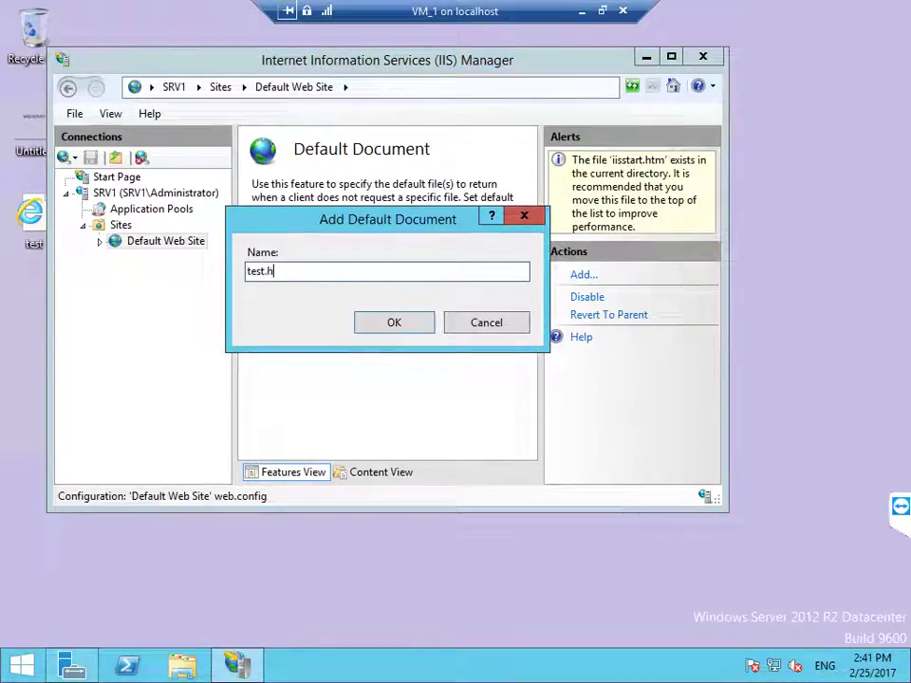
text(tml)
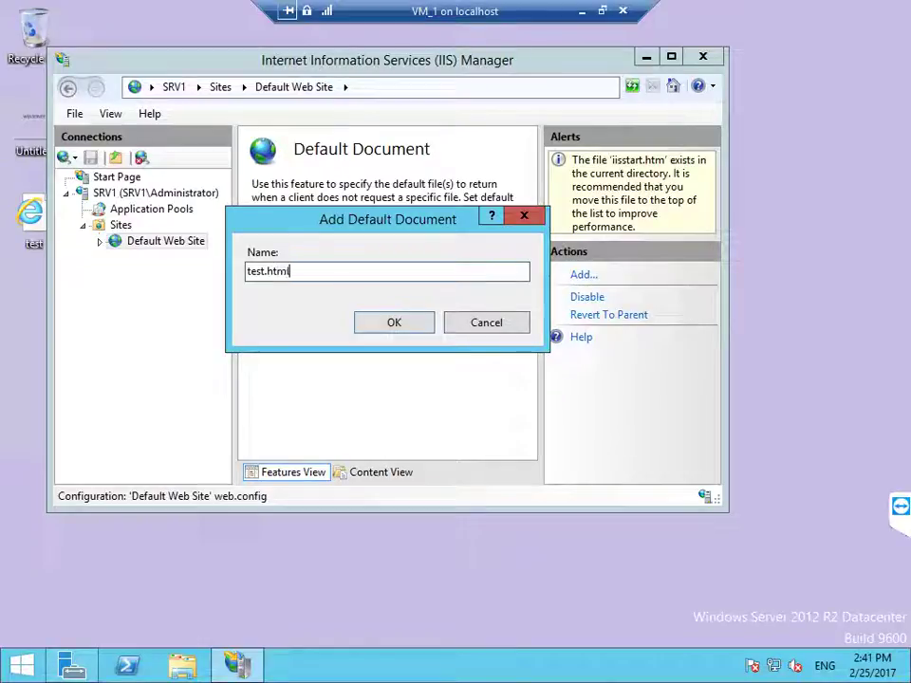
key(Return)
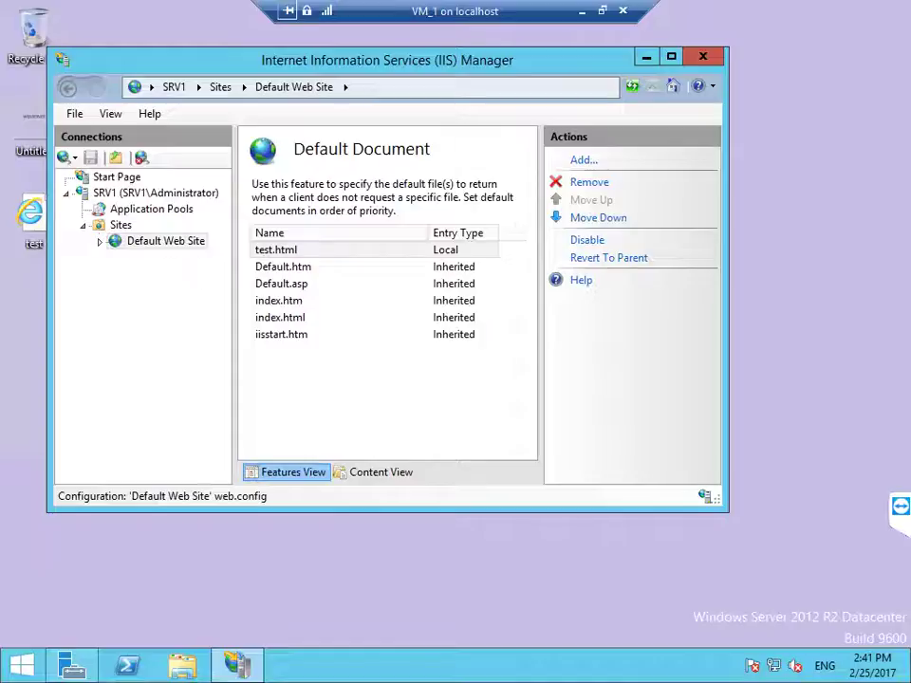
click(142, 242)
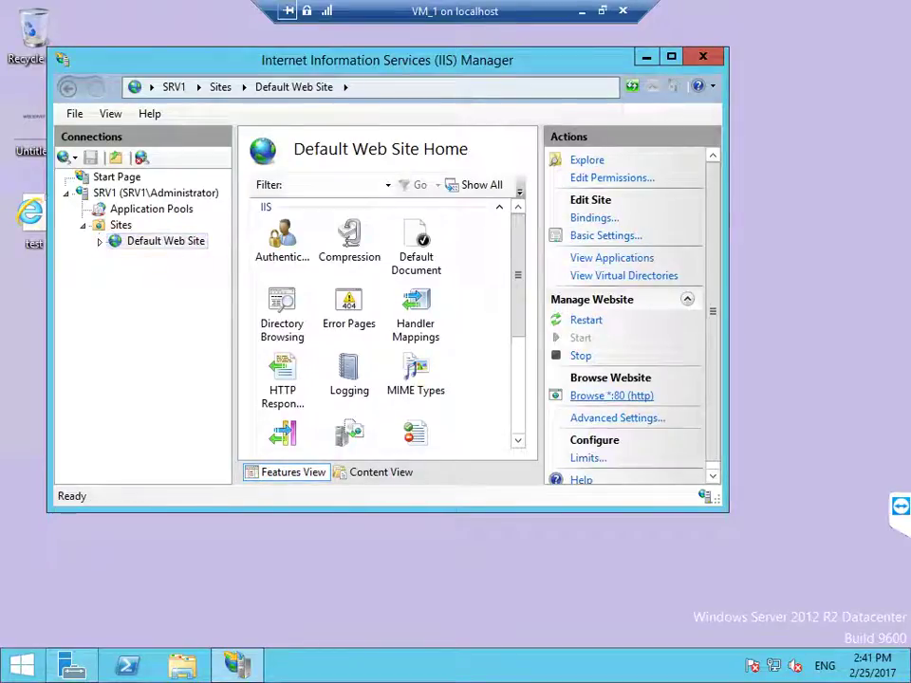
Step: Browse the Default Web Site on port 80 to see WELCOME TO OUR CLASS, then close the browser and IIS Manager
click(611, 396)
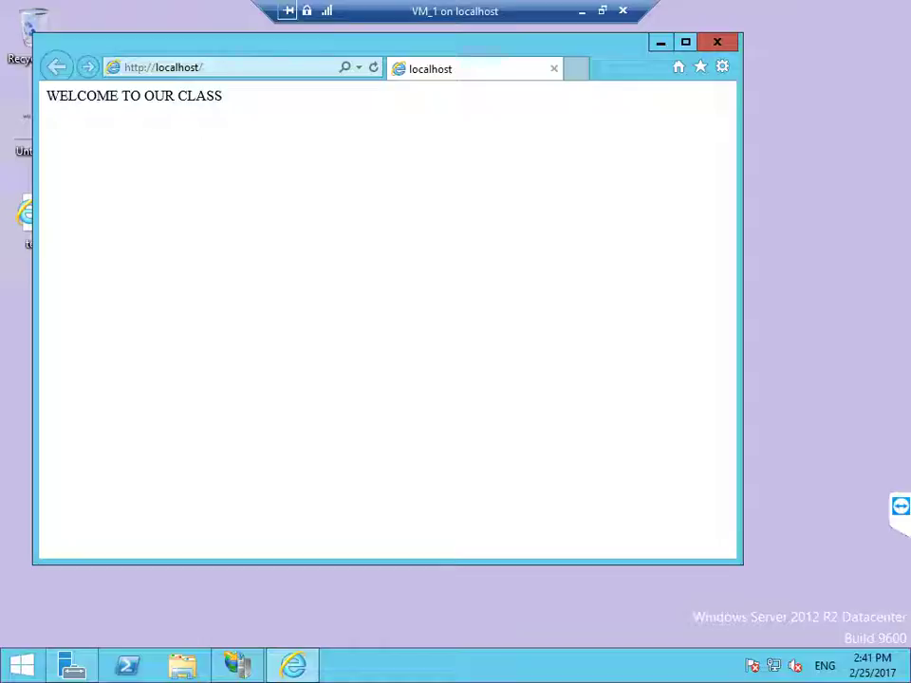
key(alt+F4)
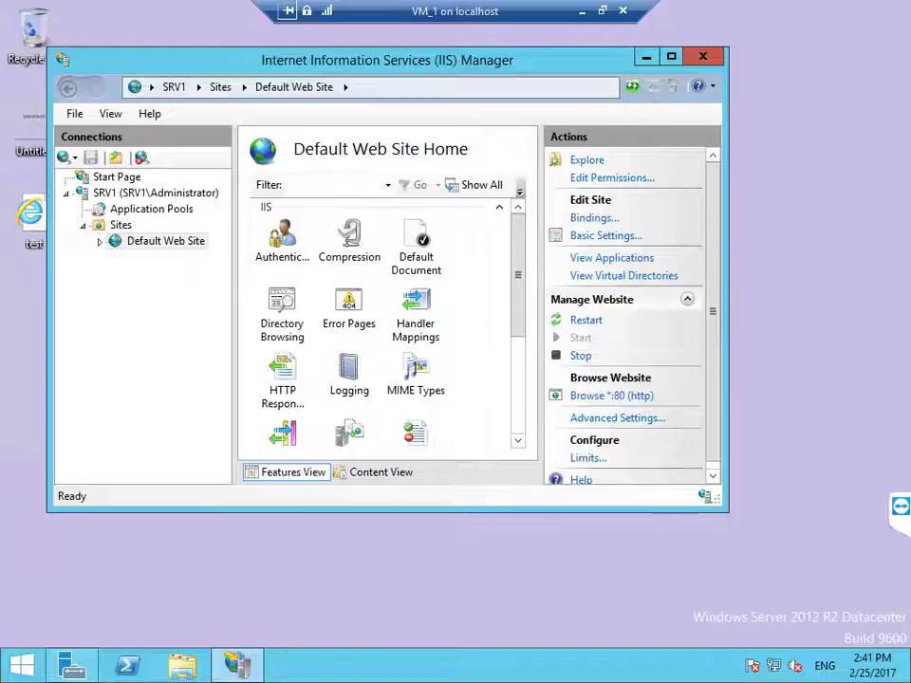
key(alt+F4)
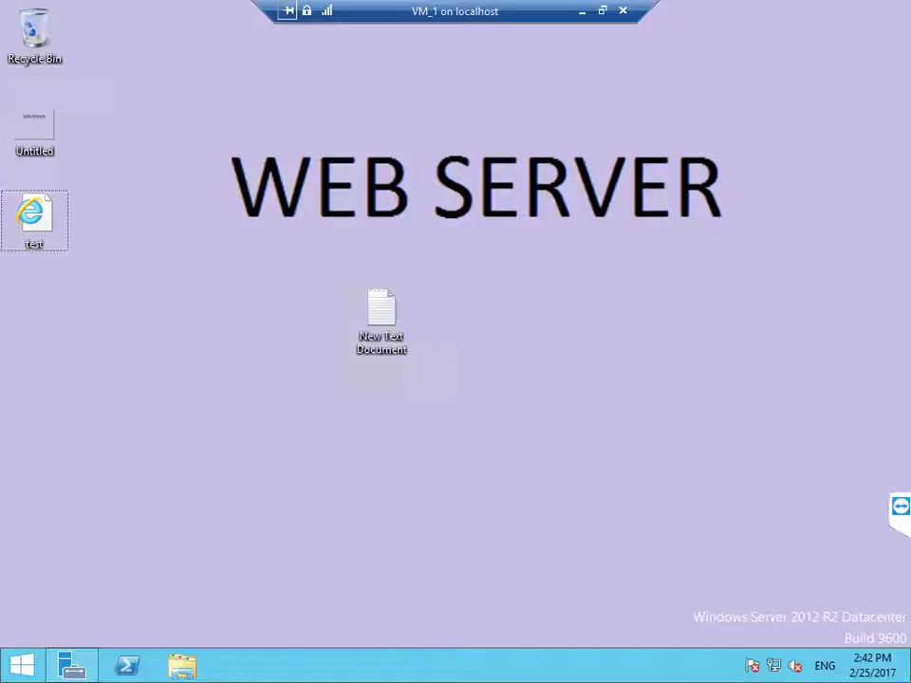
Step: Launch Internet Explorer from Run and go to the router at 192.168.1.1
key(super+r)
text(xplore)
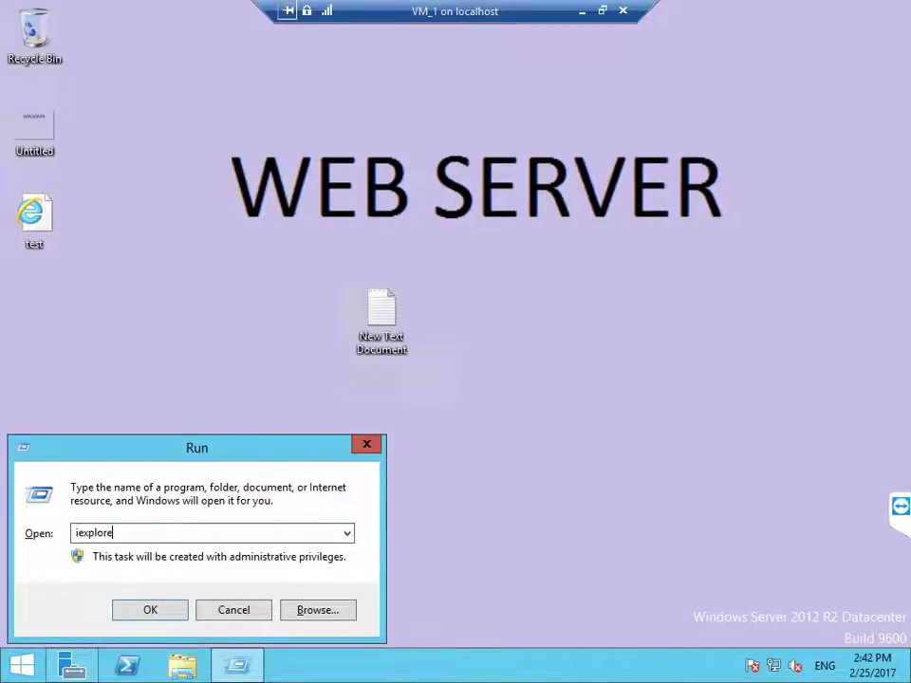
key(Return)
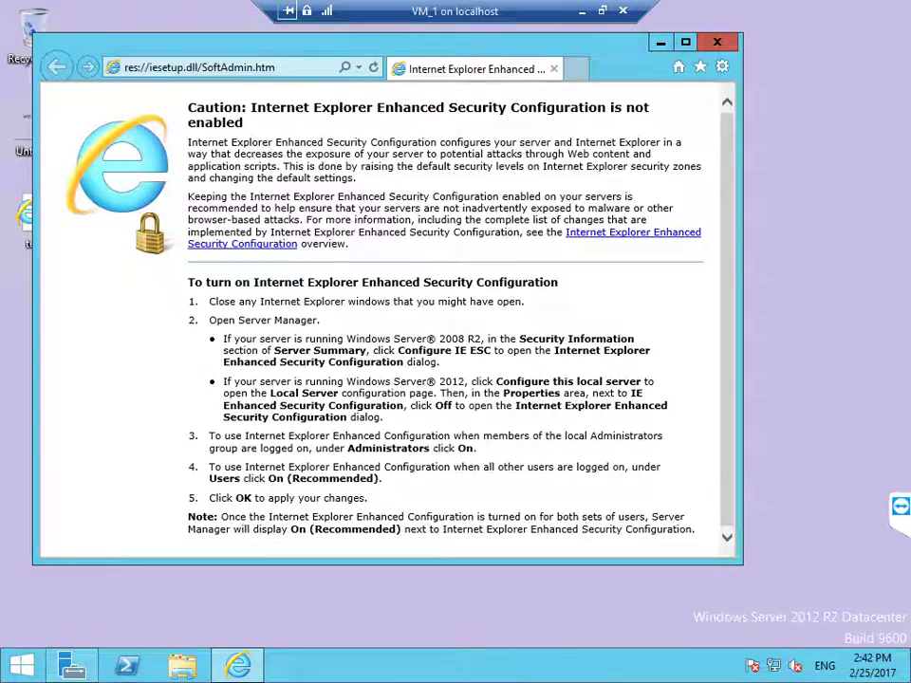
key(alt+d)
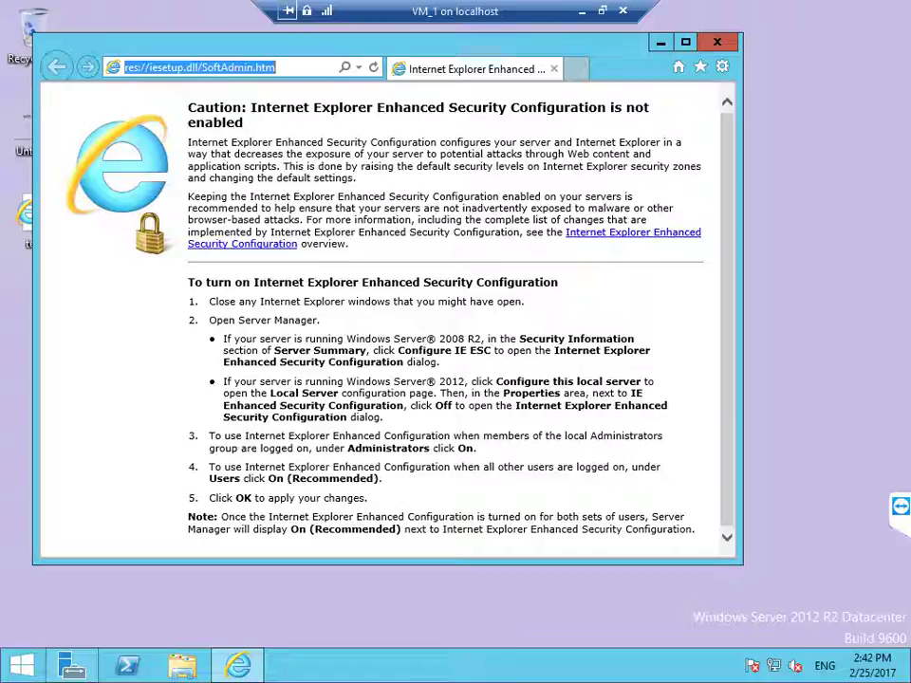
text(192.16)
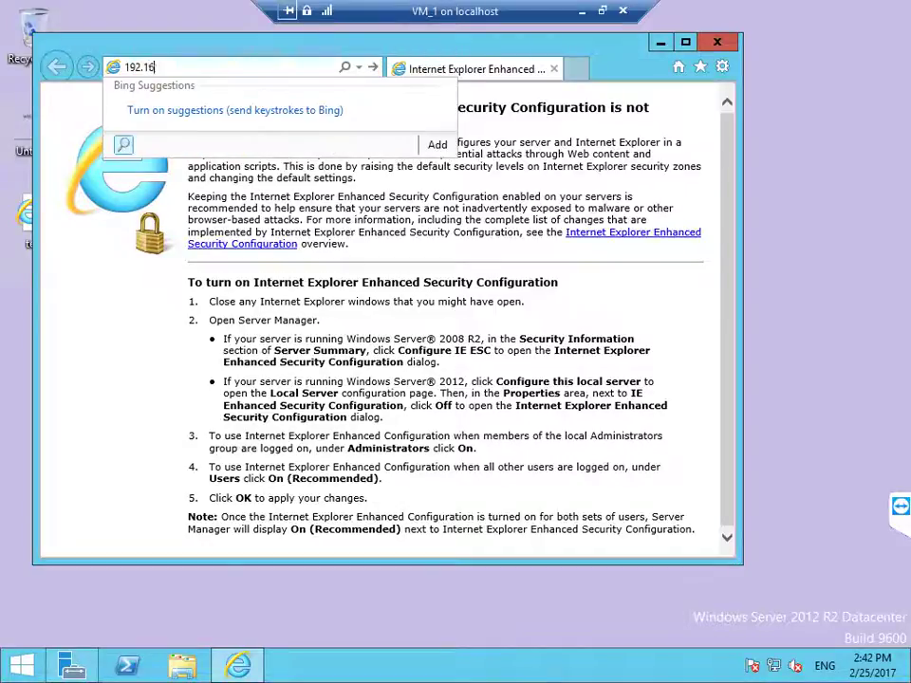
text(8.1.1)
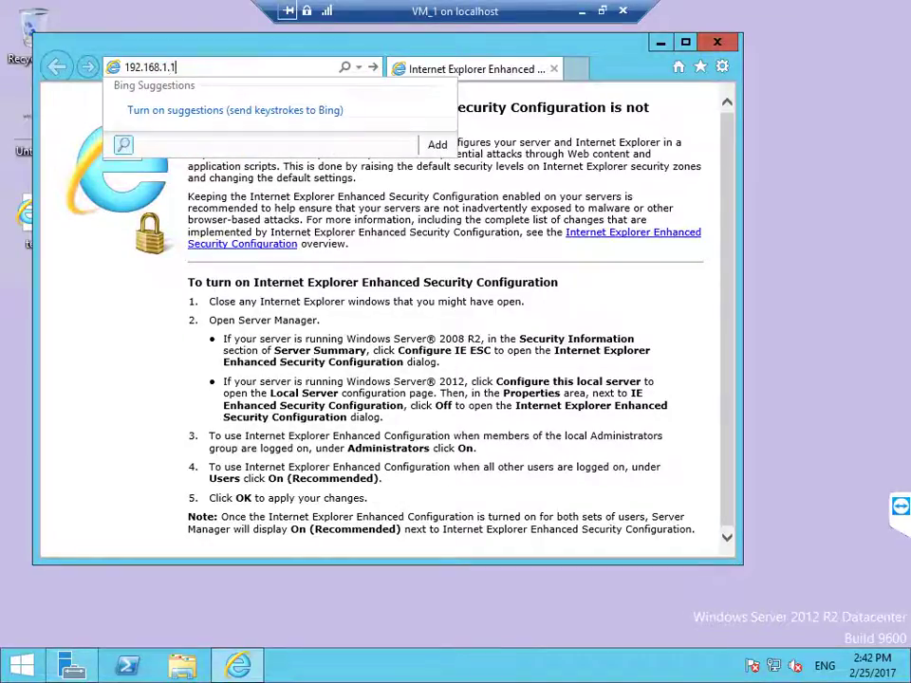
key(Return)
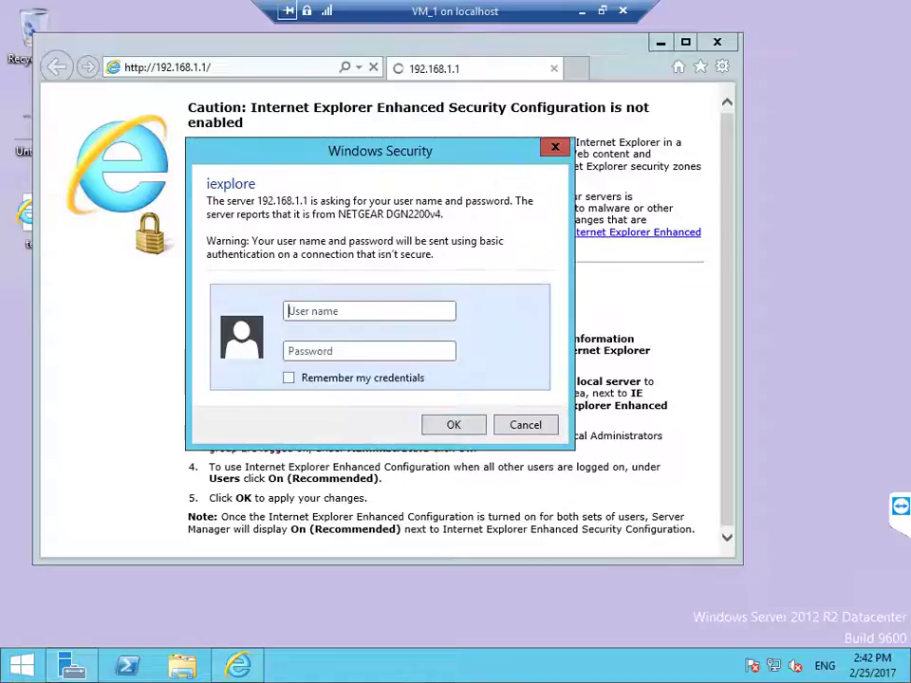
Step: Sign in to the router with its admin user name and password
text(admin)
key(Tab)
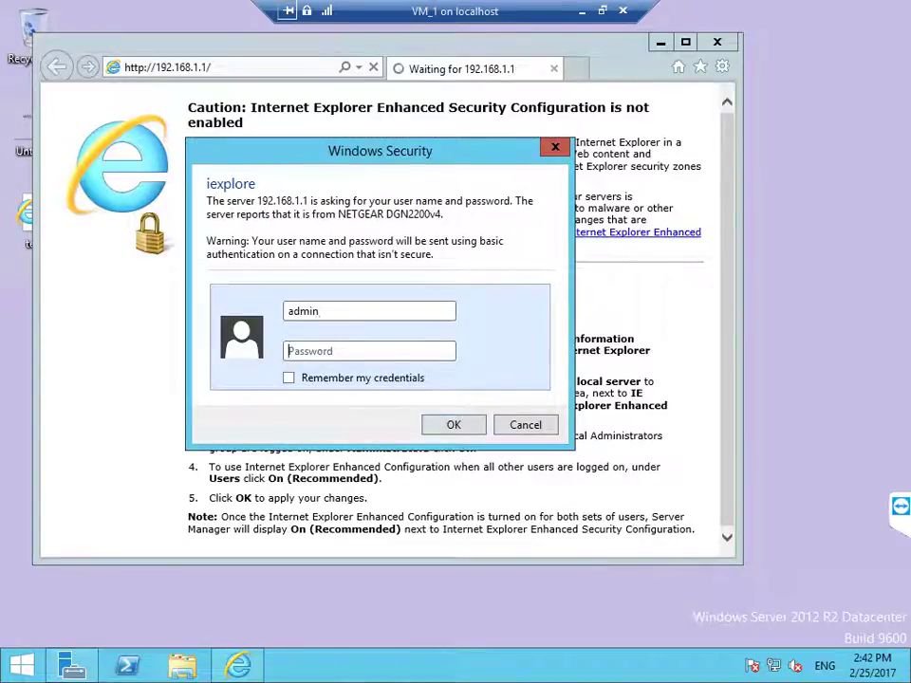
text(pas)
key(BackSpace)
text(ssword123)
key(Return)
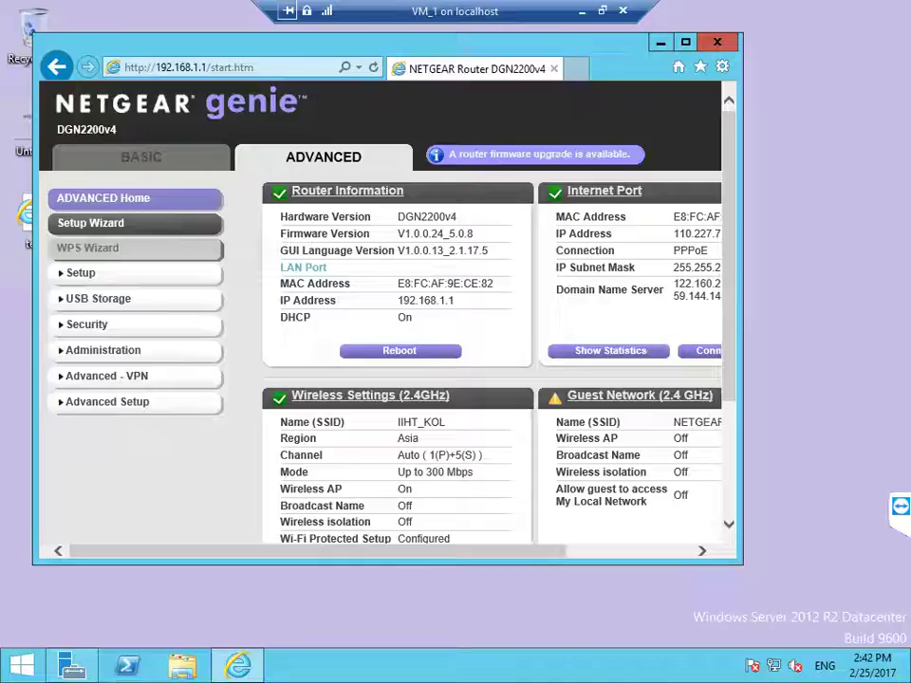
Step: Open Advanced Setup > Port Forwarding / Port Triggering and maximize the browser window
click(107, 401)
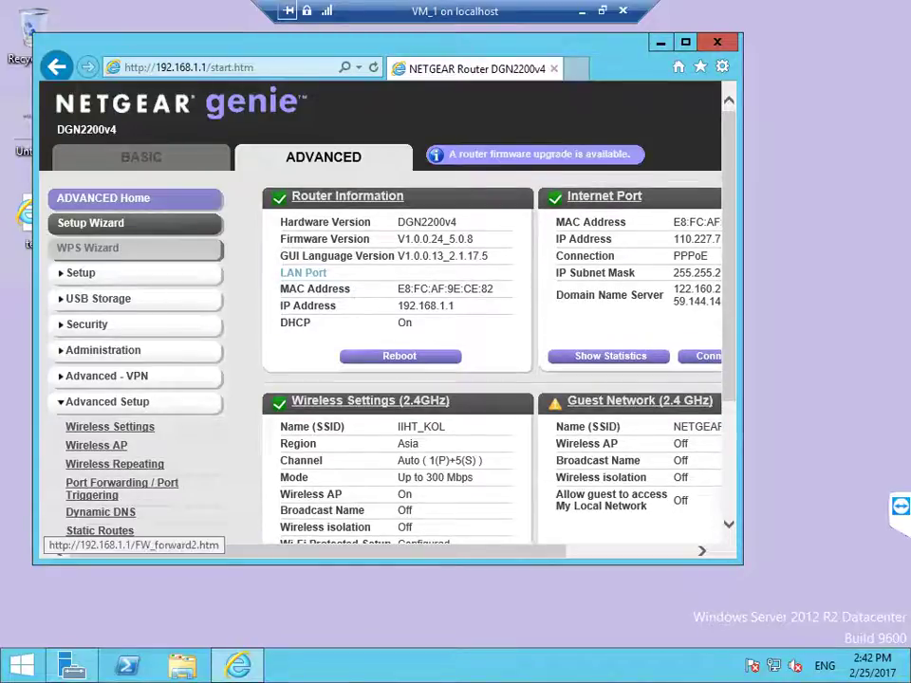
click(122, 488)
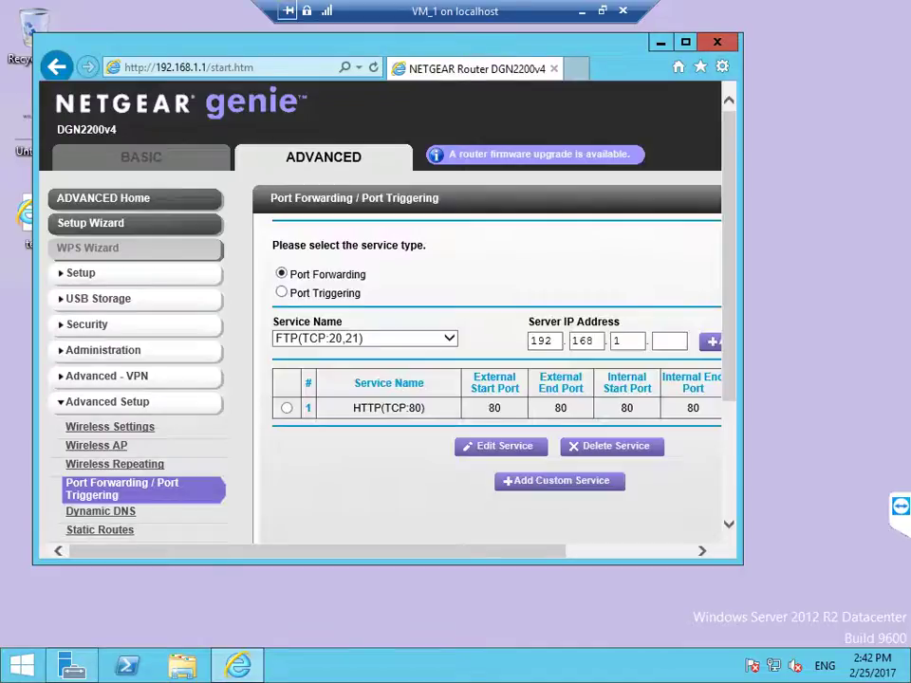
key(super+Up)
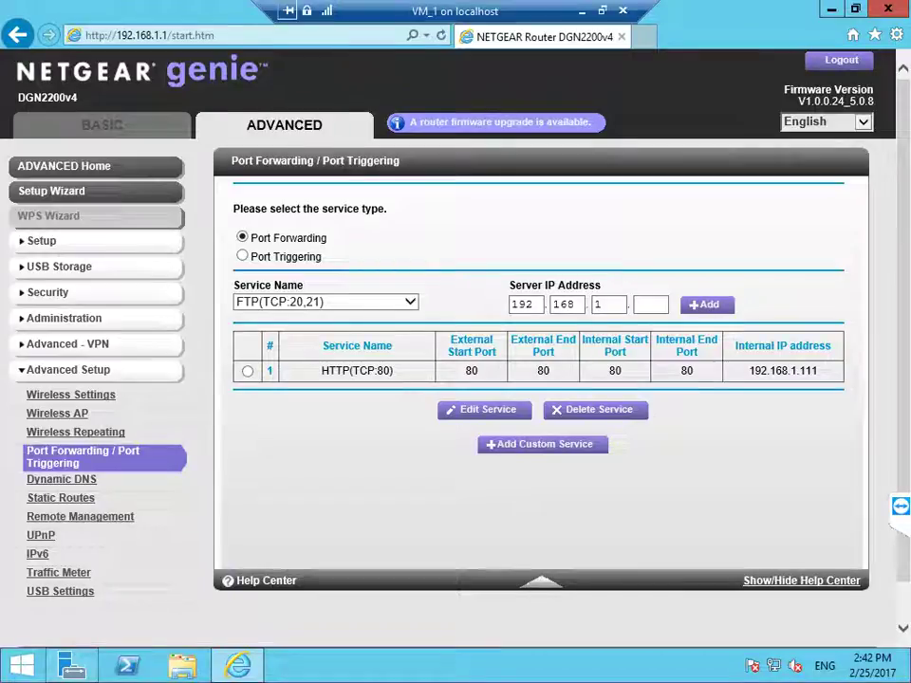
key(super+r)
Step: Run ipconfig in a Command Prompt to find the server's IPv4 address, 192.168.1.250
text(cmd)
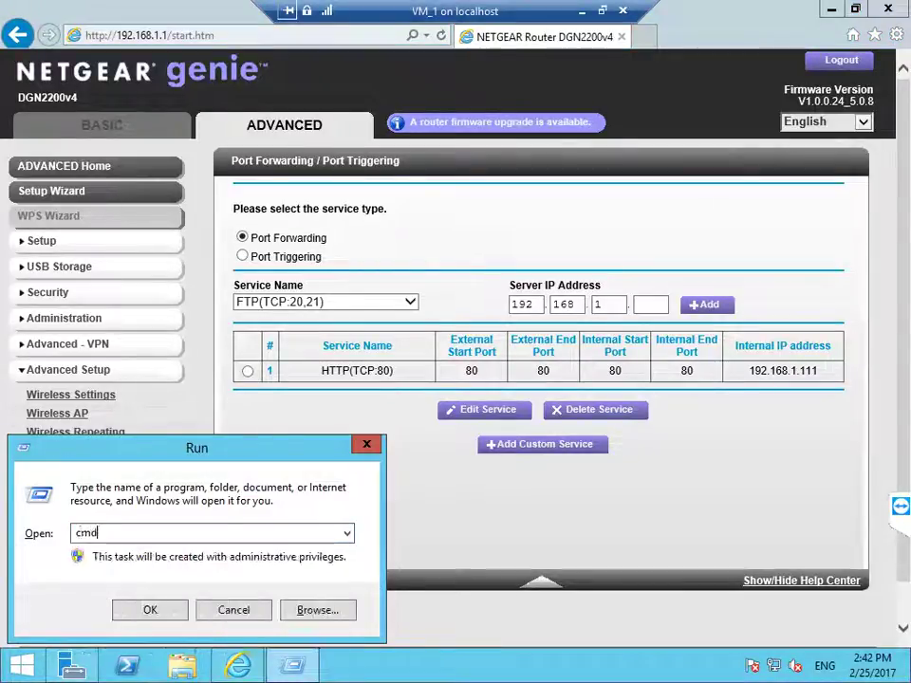
key(Return)
text(ipco)
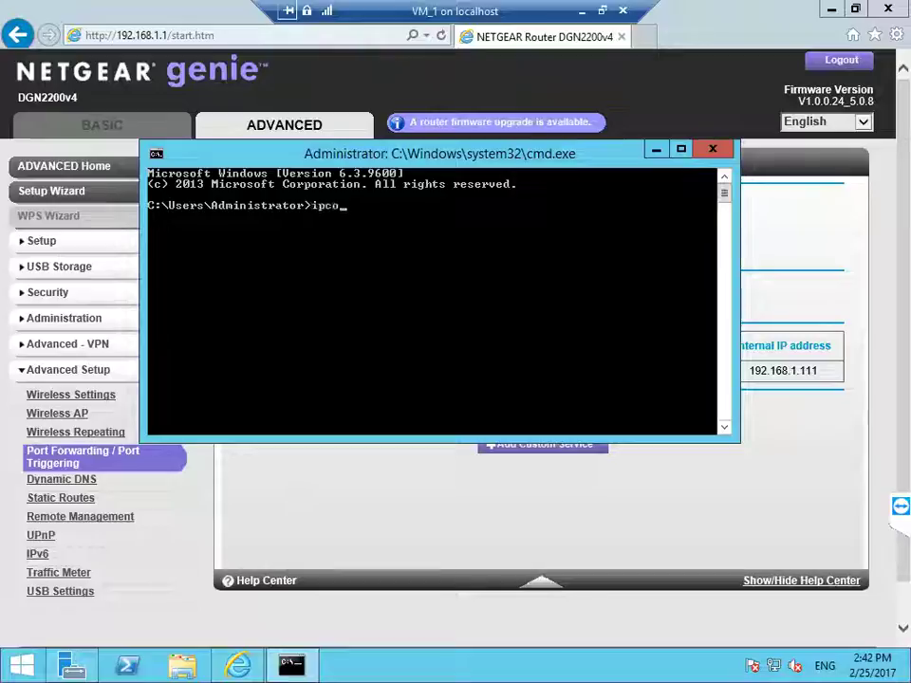
text(nfig)
key(Return)
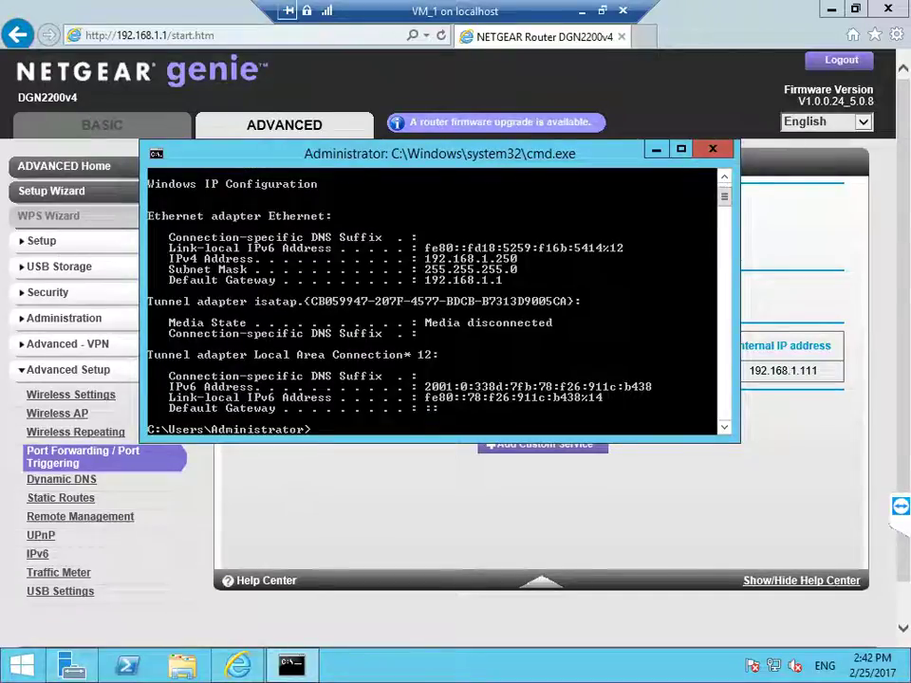
key(alt+Tab)
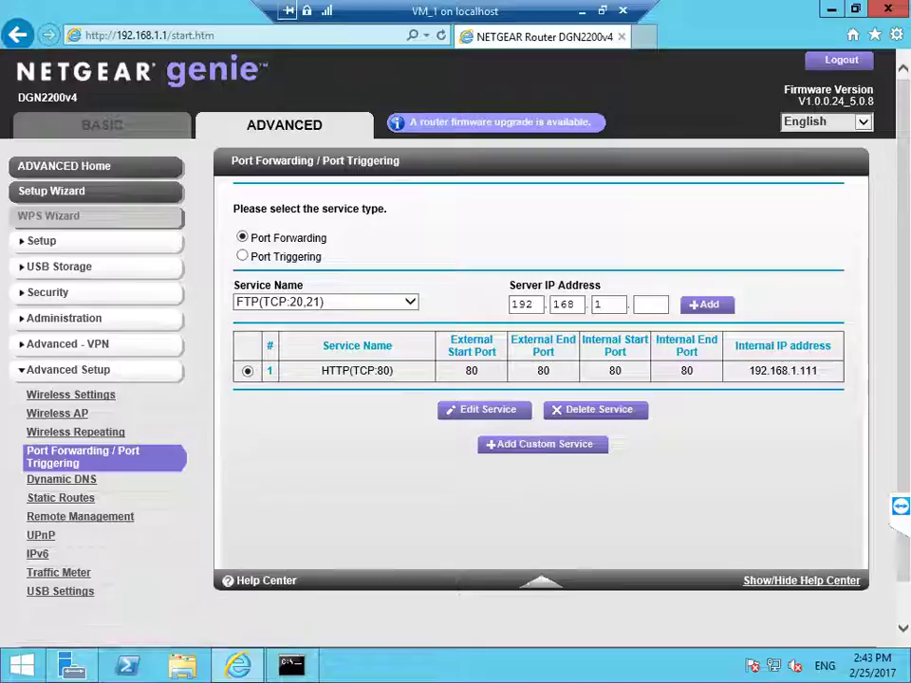
Step: Change the HTTP(TCP:80) forwarding rule's internal IP to 192.168.1.250 and apply it
click(488, 409)
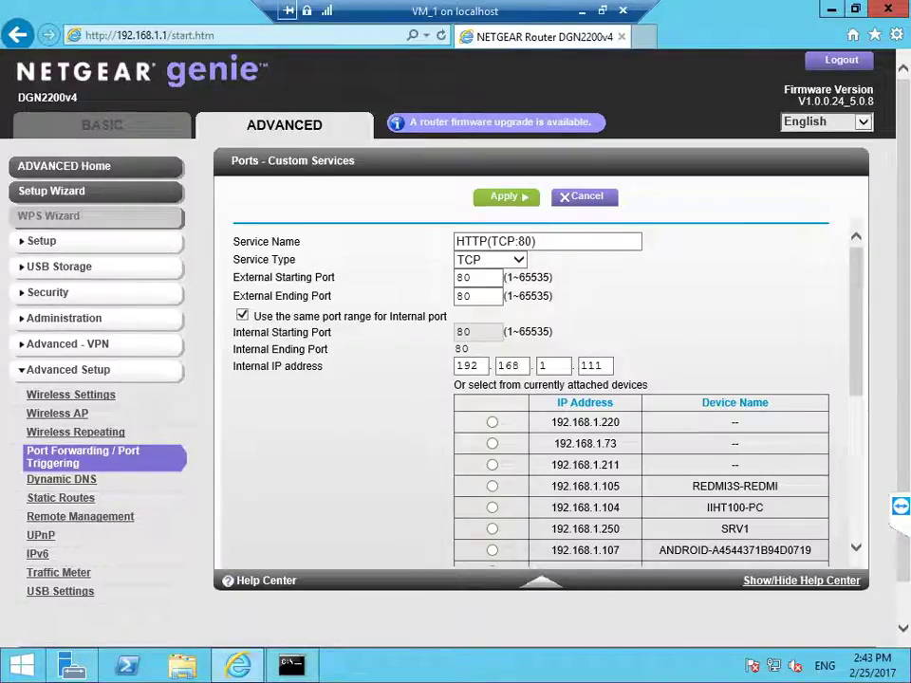
double_click(595, 365)
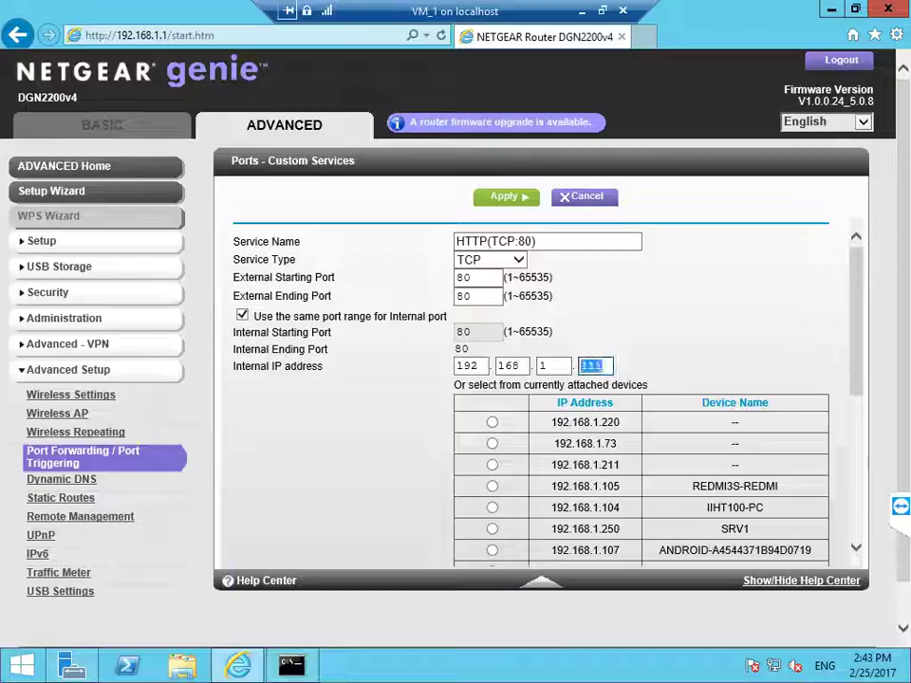
text(250)
key(Return)
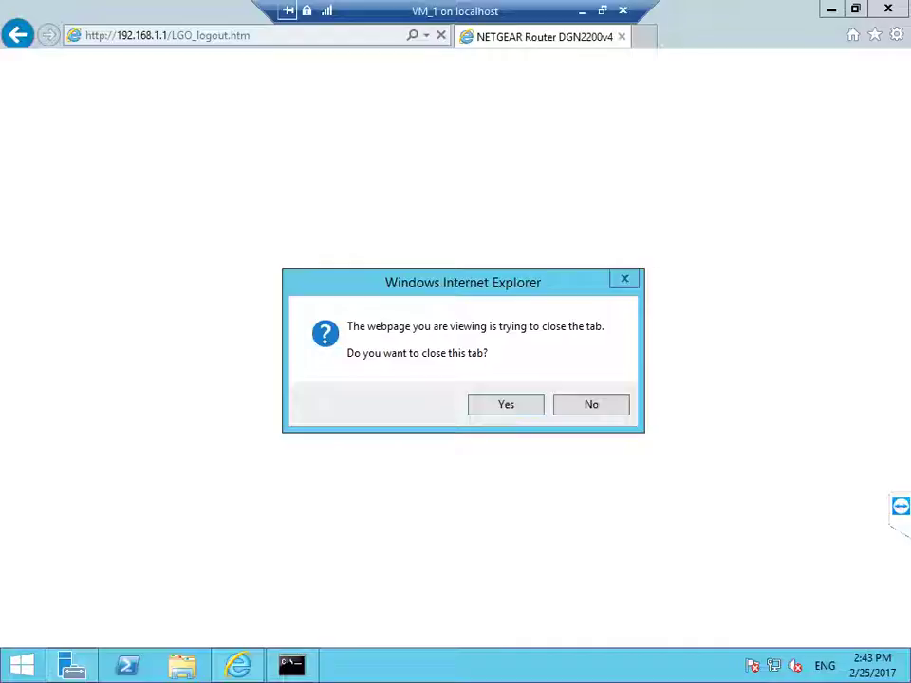
Step: Keep the tab open after logout and browse to whatismyipaddress to see the public IP
key(Return)
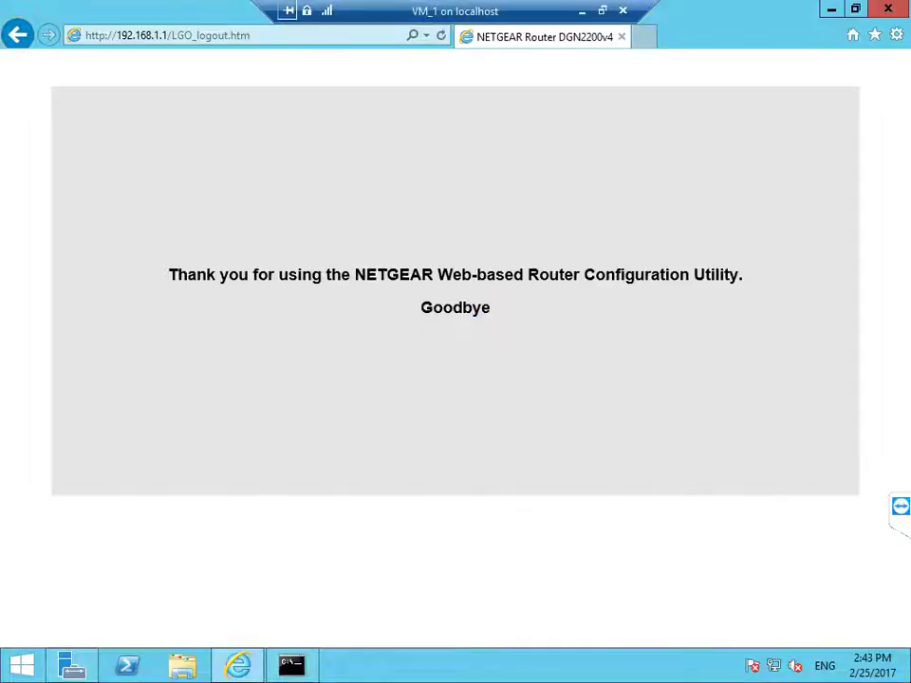
key(alt+d)
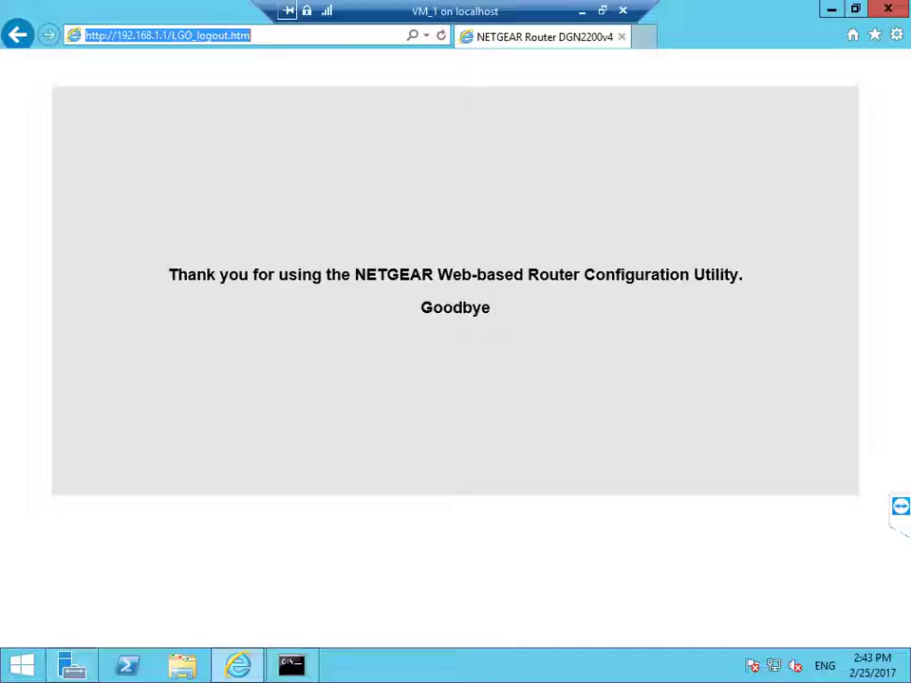
text(what)
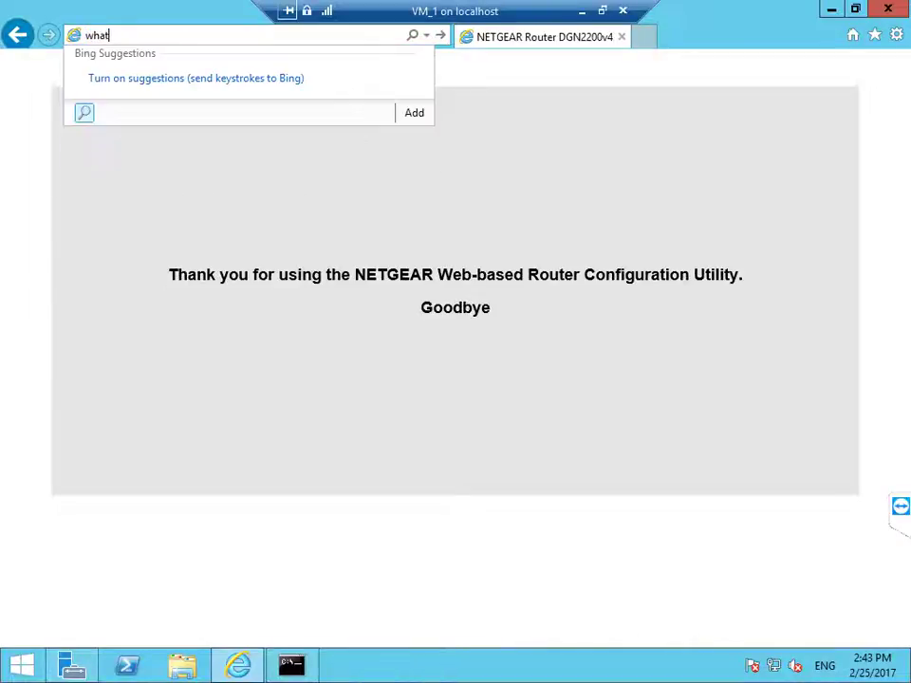
text(ismyi)
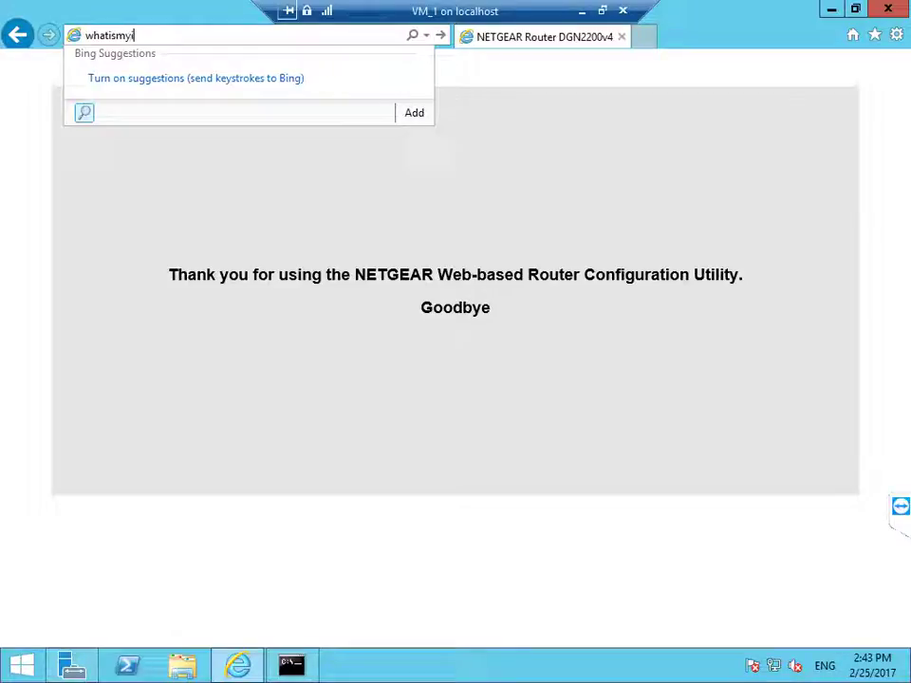
text(paddress)
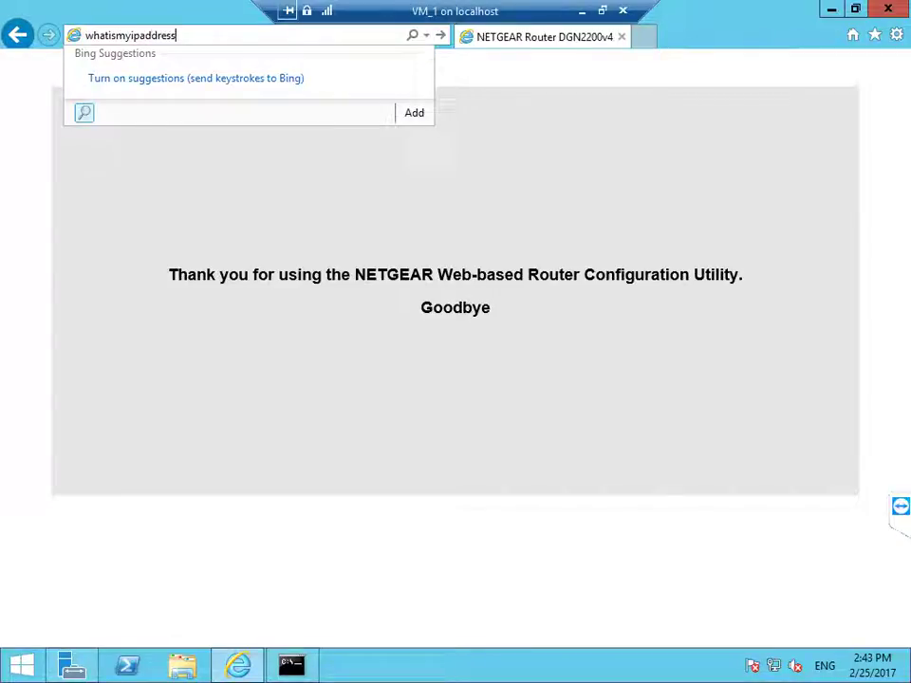
key(ctrl+Return)
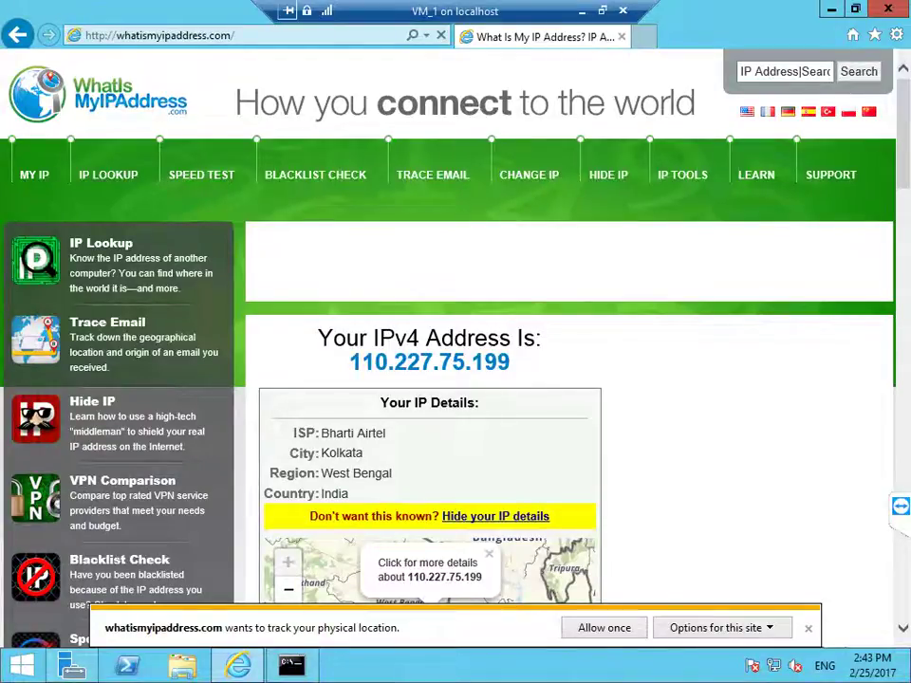
Step: Open the public IP 110.227.75.199 in a new tab, showing WELCOME TO OUR CLASS
key(Return)
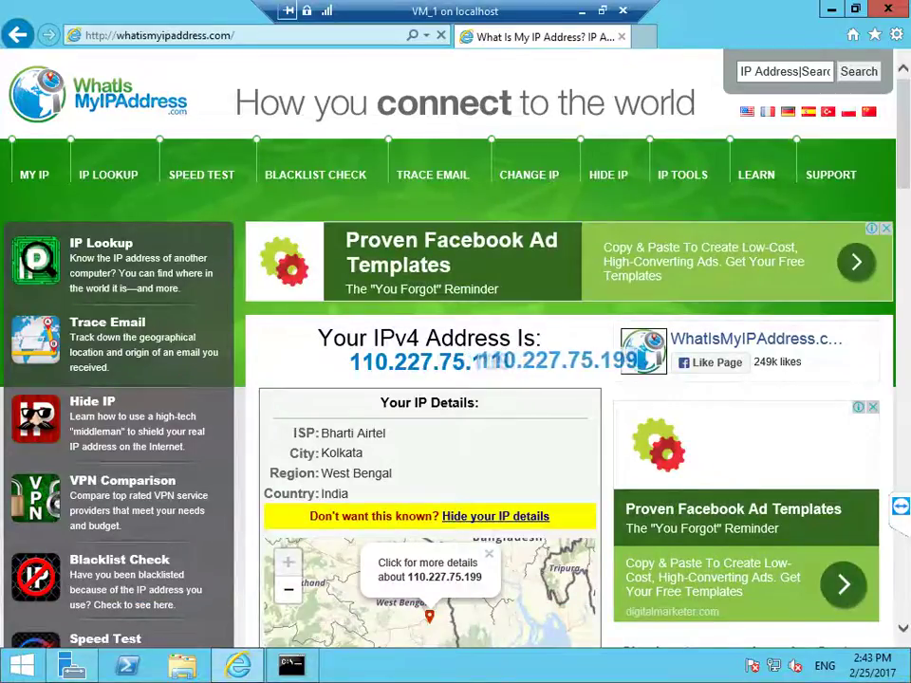
drag(510, 361, 349, 362)
key(ctrl+c)
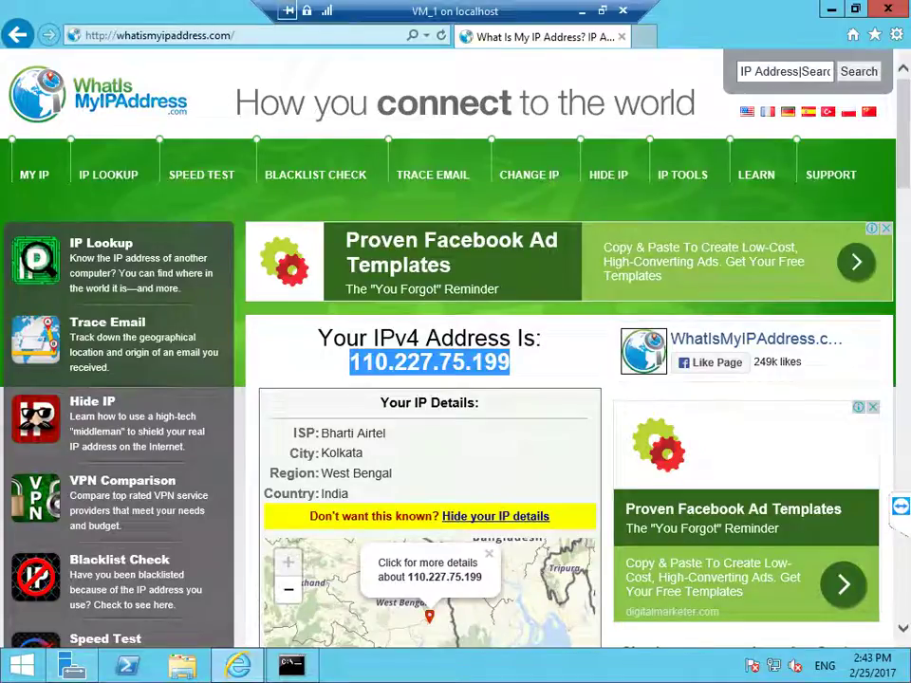
key(ctrl+t)
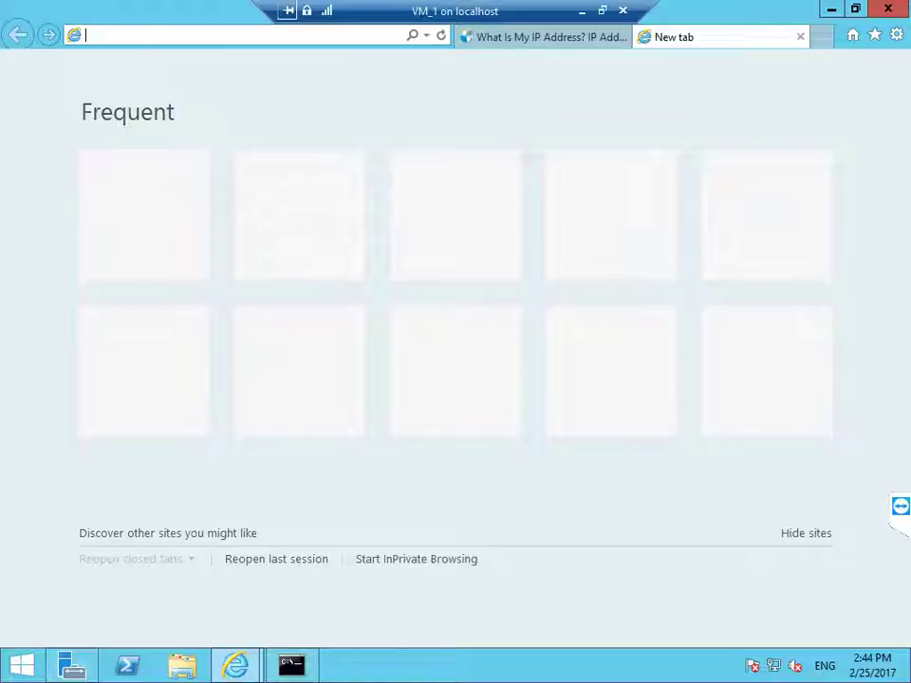
key(ctrl+v)
key(Return)
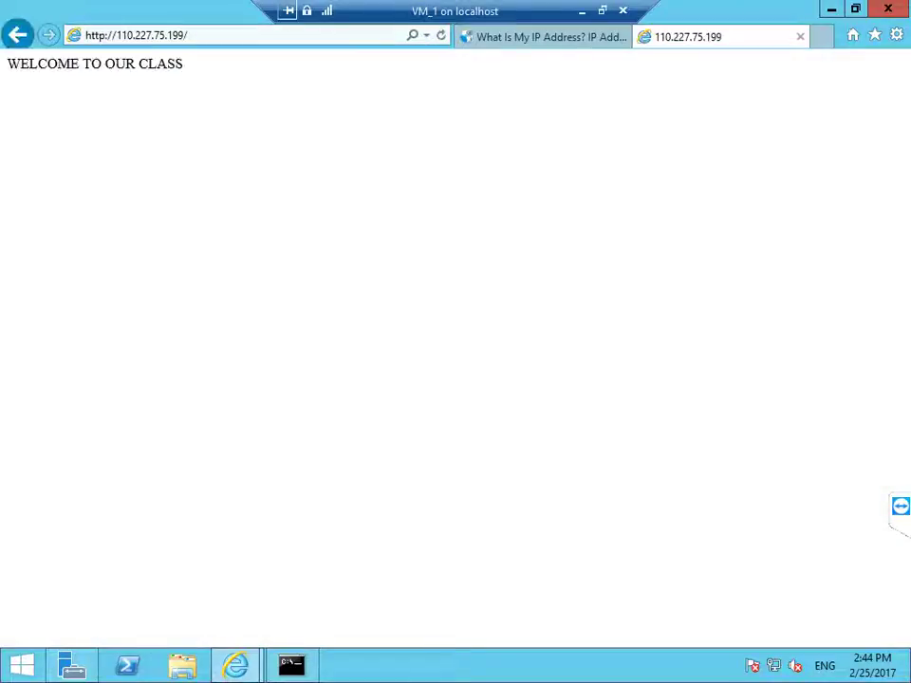